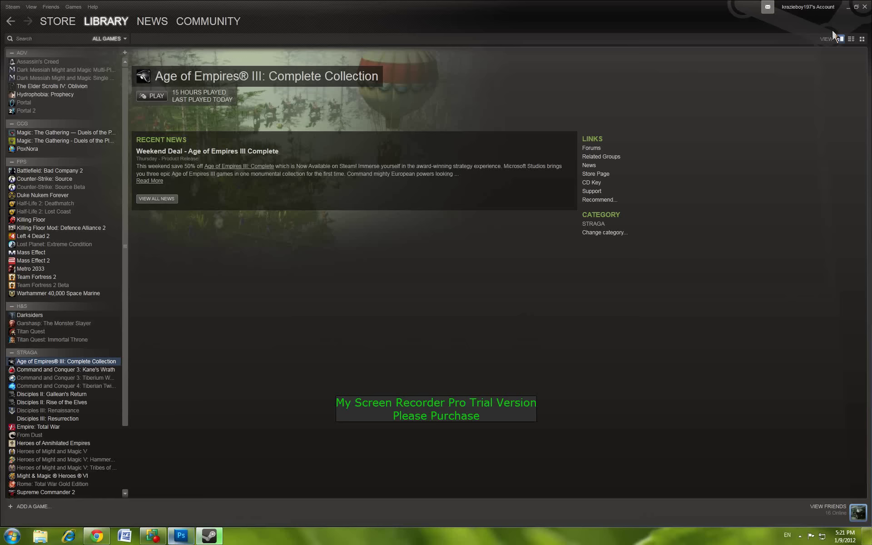
- Switch from the Steam library to the empty Photoshop CS5 workspace
{"action": "left_click", "coordinate": [181, 536]}
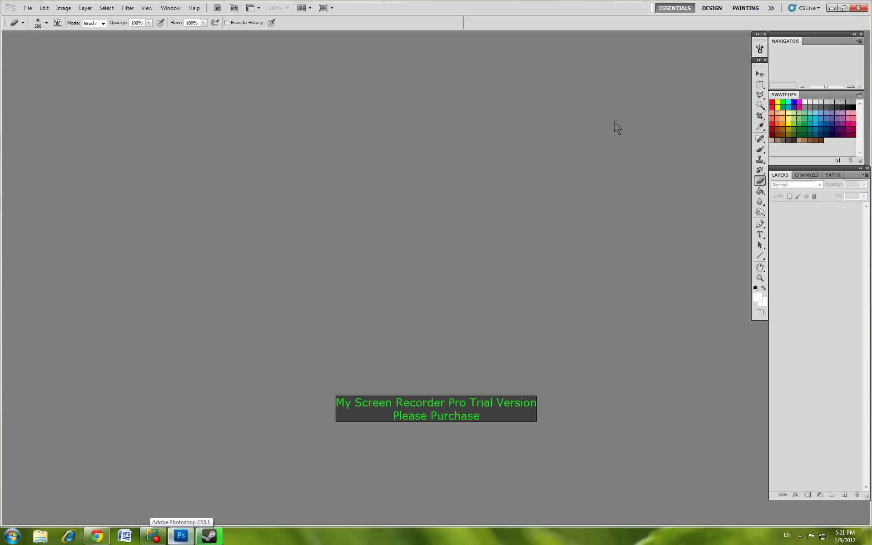
- Create a new white 6 x 6 inch document at 100 pixels/inch
{"action": "left_click", "coordinate": [28, 8]}
{"action": "left_click", "coordinate": [36, 18]}
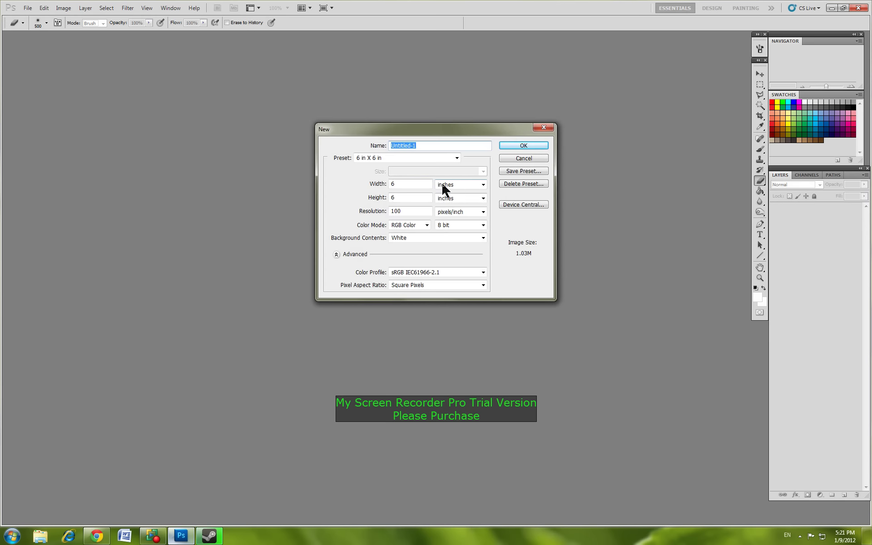
{"action": "left_click", "coordinate": [524, 147]}
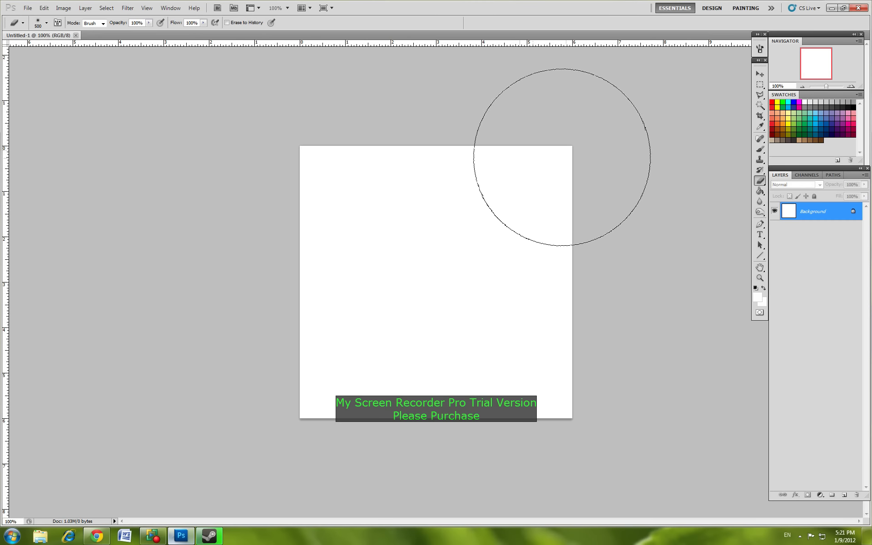
- Fill the canvas with black from Swatches using the Paint Bucket
{"action": "left_click", "coordinate": [760, 191]}
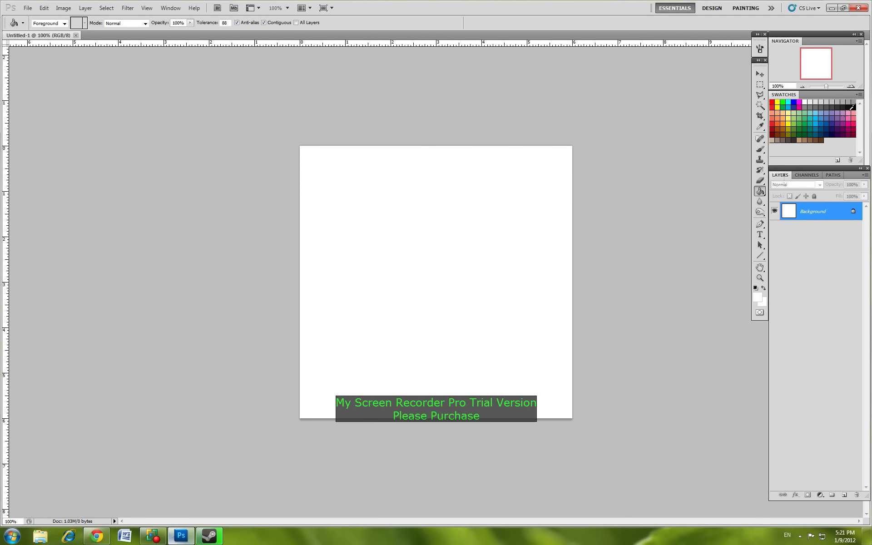
{"action": "left_click", "coordinate": [850, 108]}
{"action": "left_click", "coordinate": [505, 212]}
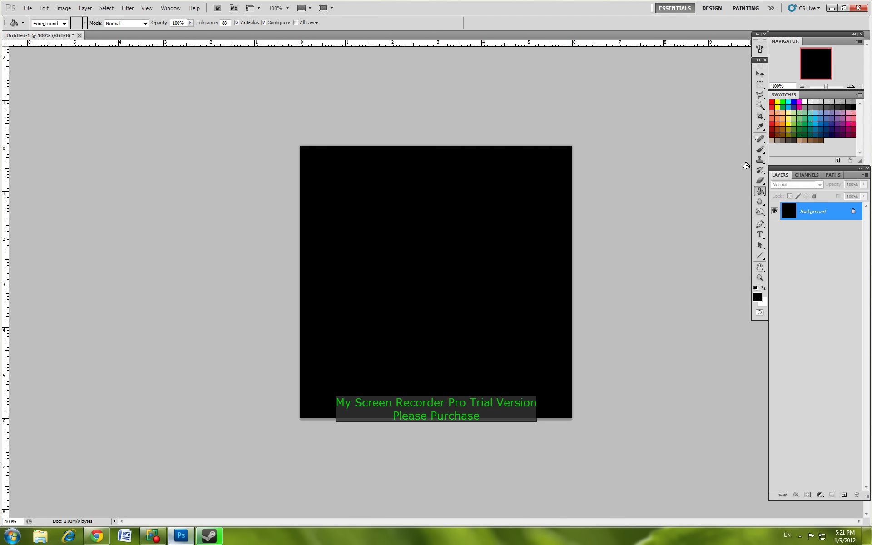
{"action": "left_click", "coordinate": [760, 150]}
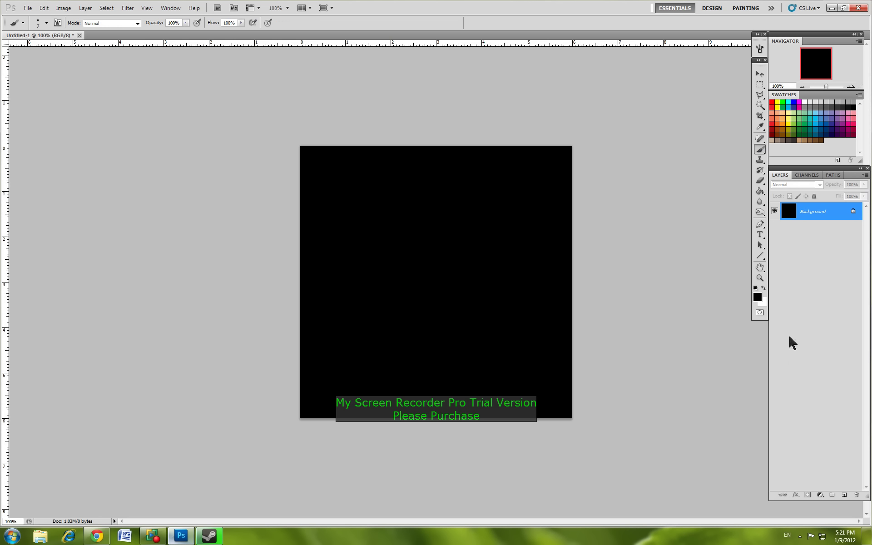
- Add Layer 1 and paint broad brown strokes across the black canvas
{"action": "left_click", "coordinate": [845, 495]}
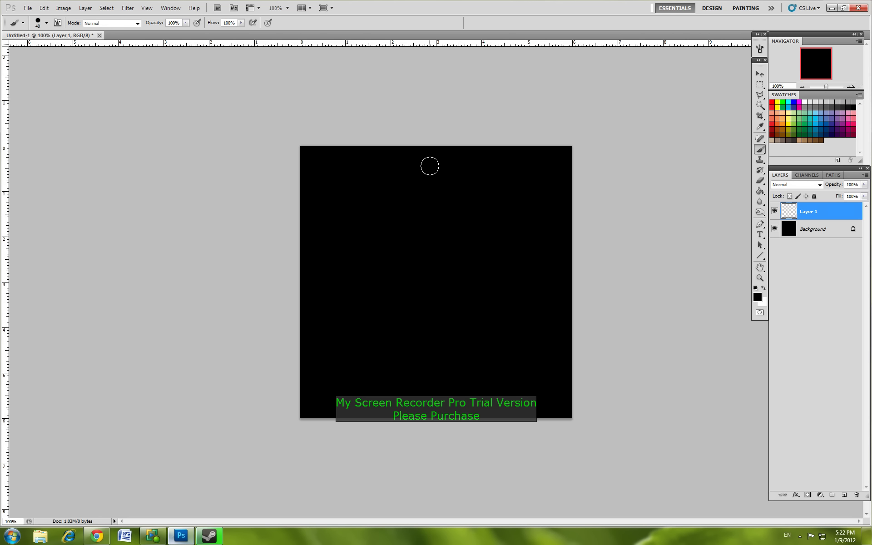
{"action": "key", "text": "bracketright"}
{"action": "key", "text": "bracketright"}
{"action": "key", "text": "bracketright"}
{"action": "left_click", "coordinate": [784, 127]}
{"action": "key", "text": "bracketright"}
{"action": "key", "text": "bracketright"}
{"action": "key", "text": "bracketright"}
{"action": "key", "text": "bracketright"}
{"action": "key", "text": "bracketleft"}
{"action": "key", "text": "bracketleft"}
{"action": "mouse_move", "coordinate": [375, 214]}
{"action": "left_mouse_down"}
{"action": "mouse_move", "coordinate": [371, 197]}
{"action": "mouse_move", "coordinate": [477, 161]}
{"action": "left_mouse_up"}
{"action": "mouse_move", "coordinate": [418, 208]}
{"action": "left_mouse_down"}
{"action": "mouse_move", "coordinate": [347, 250]}
{"action": "mouse_move", "coordinate": [472, 137]}
{"action": "left_mouse_up"}
{"action": "key", "text": "bracketright"}
{"action": "key", "text": "bracketright"}
{"action": "mouse_move", "coordinate": [537, 109]}
{"action": "left_mouse_down"}
{"action": "mouse_move", "coordinate": [459, 276]}
{"action": "mouse_move", "coordinate": [355, 307]}
{"action": "mouse_move", "coordinate": [538, 191]}
{"action": "mouse_move", "coordinate": [512, 288]}
{"action": "mouse_move", "coordinate": [366, 380]}
{"action": "mouse_move", "coordinate": [318, 386]}
{"action": "mouse_move", "coordinate": [360, 175]}
{"action": "mouse_move", "coordinate": [497, 167]}
{"action": "mouse_move", "coordinate": [500, 200]}
{"action": "mouse_move", "coordinate": [393, 263]}
{"action": "mouse_move", "coordinate": [387, 390]}
{"action": "mouse_move", "coordinate": [452, 381]}
{"action": "left_mouse_up"}
{"action": "key", "text": "bracketright"}
{"action": "key", "text": "bracketright"}
{"action": "key", "text": "bracketright"}
- Paint a light orange stroke and a pale-yellow streak through the middle
{"action": "key", "text": "bracketleft"}
{"action": "key", "text": "bracketleft"}
{"action": "key", "text": "bracketleft"}
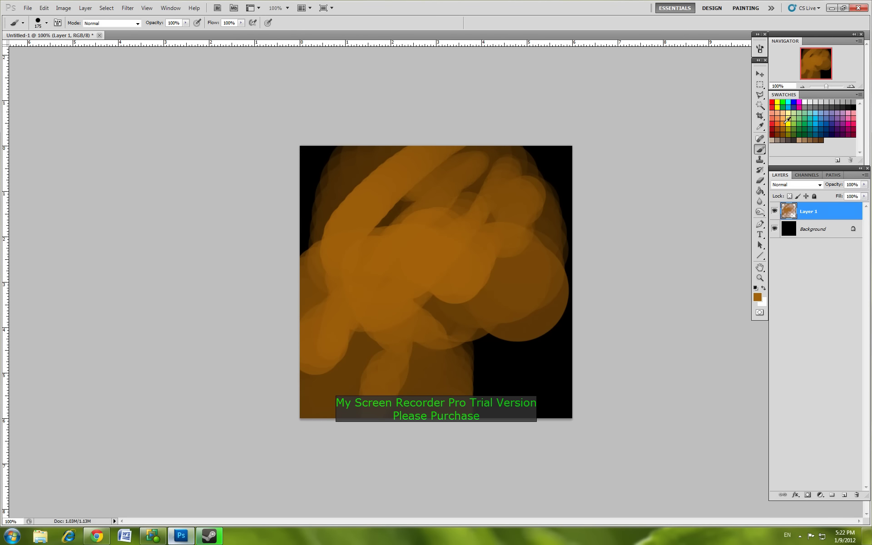
{"action": "left_click", "coordinate": [783, 123]}
{"action": "key", "text": "bracketleft"}
{"action": "key", "text": "bracketleft"}
{"action": "mouse_move", "coordinate": [531, 200]}
{"action": "left_mouse_down"}
{"action": "mouse_move", "coordinate": [498, 213]}
{"action": "mouse_move", "coordinate": [332, 424]}
{"action": "mouse_move", "coordinate": [345, 313]}
{"action": "mouse_move", "coordinate": [522, 230]}
{"action": "mouse_move", "coordinate": [283, 315]}
{"action": "mouse_move", "coordinate": [500, 173]}
{"action": "left_mouse_up"}
{"action": "key", "text": "bracketleft"}
{"action": "key", "text": "bracketleft"}
{"action": "key", "text": "bracketleft"}
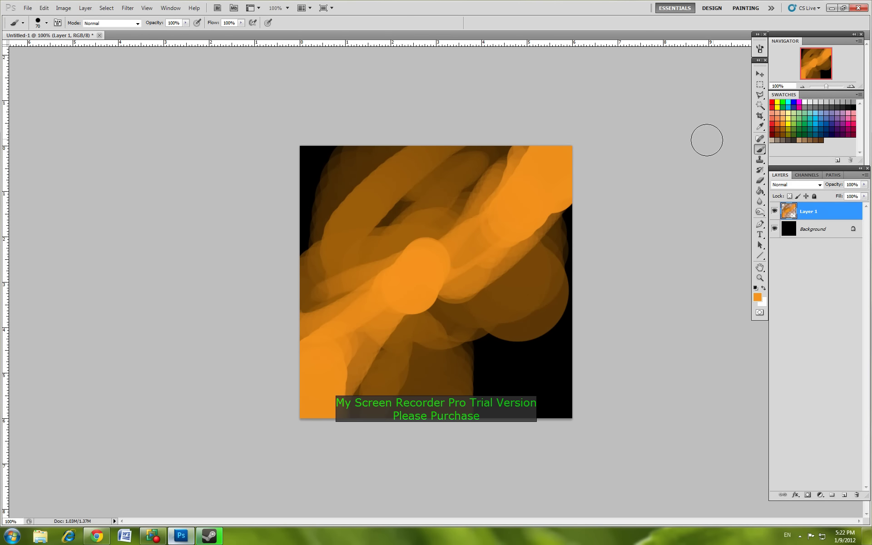
{"action": "left_click", "coordinate": [775, 111]}
{"action": "key", "text": "bracketleft"}
{"action": "key", "text": "bracketleft"}
{"action": "key", "text": "bracketleft"}
{"action": "mouse_move", "coordinate": [476, 245]}
{"action": "left_mouse_down"}
{"action": "mouse_move", "coordinate": [418, 286]}
{"action": "mouse_move", "coordinate": [302, 398]}
{"action": "mouse_move", "coordinate": [420, 270]}
{"action": "mouse_move", "coordinate": [472, 245]}
{"action": "mouse_move", "coordinate": [557, 141]}
{"action": "mouse_move", "coordinate": [450, 217]}
{"action": "left_mouse_up"}
{"action": "key", "text": "bracketleft"}
{"action": "key", "text": "bracketleft"}
{"action": "key", "text": "bracketleft"}
- Paint wide pale-yellow flame strokes diagonally from lower left to top right
{"action": "key", "text": "bracketright"}
{"action": "key", "text": "bracketright"}
{"action": "key", "text": "bracketright"}
{"action": "key", "text": "bracketright"}
{"action": "key", "text": "bracketright"}
{"action": "key", "text": "bracketright"}
{"action": "mouse_move", "coordinate": [367, 338]}
{"action": "left_mouse_down"}
{"action": "mouse_move", "coordinate": [356, 331]}
{"action": "mouse_move", "coordinate": [473, 237]}
{"action": "mouse_move", "coordinate": [365, 267]}
{"action": "left_mouse_up"}
{"action": "key", "text": "bracketleft"}
{"action": "key", "text": "bracketleft"}
{"action": "key", "text": "bracketleft"}
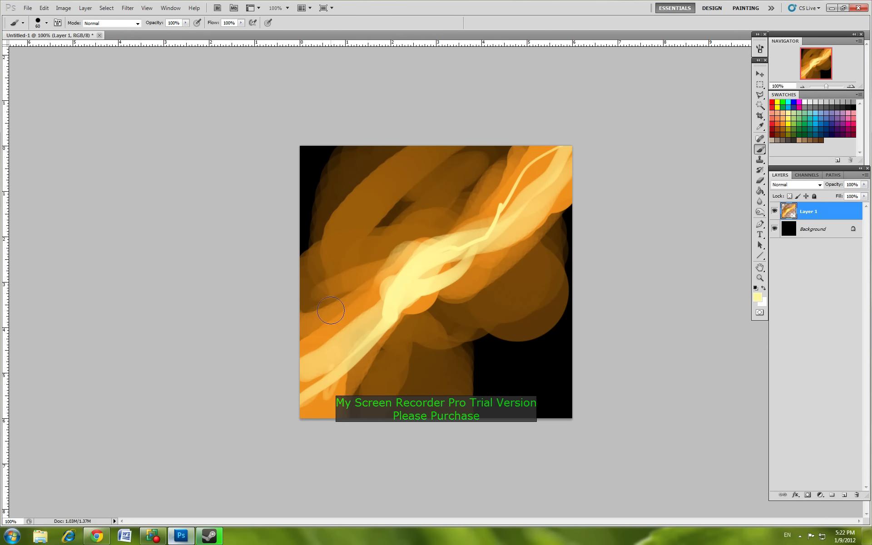
{"action": "left_click_drag", "start_coordinate": [335, 316], "coordinate": [395, 270]}
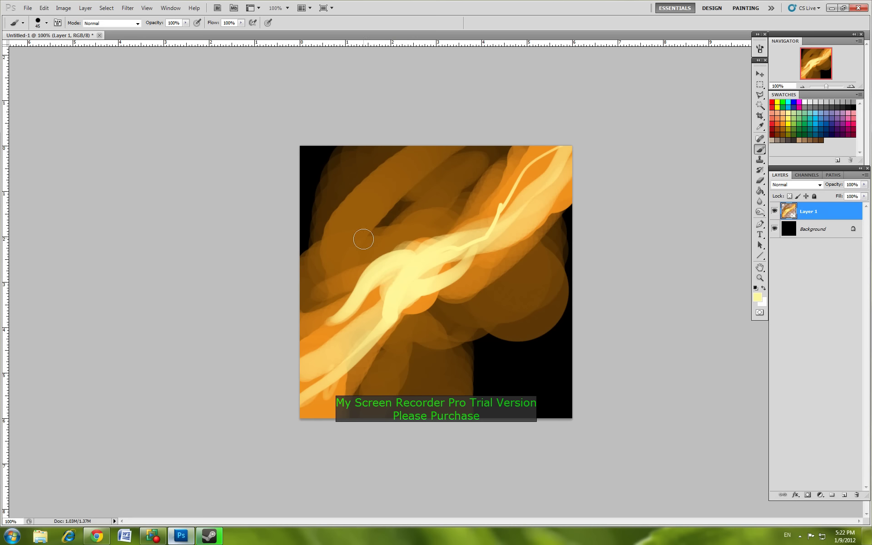
{"action": "mouse_move", "coordinate": [364, 239]}
{"action": "left_mouse_down"}
{"action": "mouse_move", "coordinate": [444, 180]}
{"action": "mouse_move", "coordinate": [377, 237]}
{"action": "left_mouse_up"}
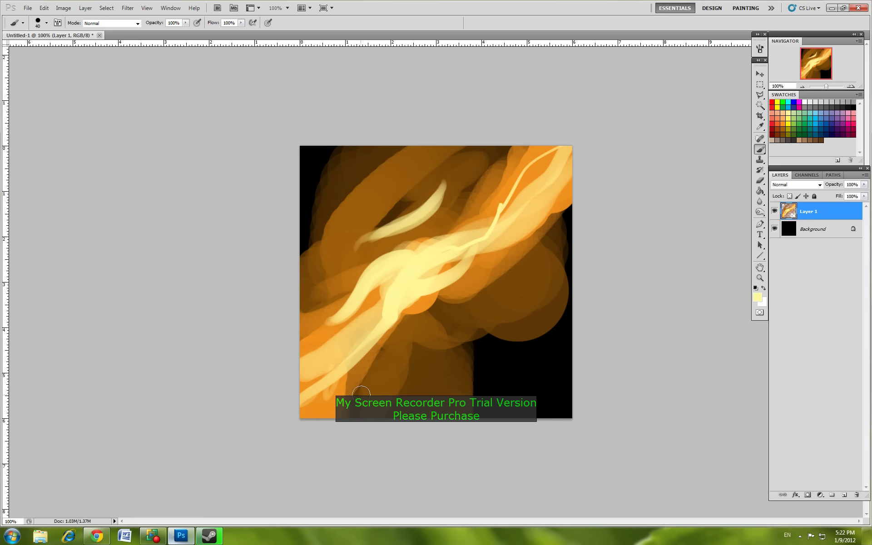
{"action": "mouse_move", "coordinate": [361, 392]}
{"action": "left_mouse_down"}
{"action": "mouse_move", "coordinate": [387, 361]}
{"action": "mouse_move", "coordinate": [438, 337]}
{"action": "mouse_move", "coordinate": [346, 392]}
{"action": "left_mouse_up"}
{"action": "mouse_move", "coordinate": [347, 392]}
{"action": "left_mouse_down"}
{"action": "mouse_move", "coordinate": [462, 324]}
{"action": "mouse_move", "coordinate": [472, 281]}
{"action": "mouse_move", "coordinate": [504, 261]}
{"action": "left_mouse_up"}
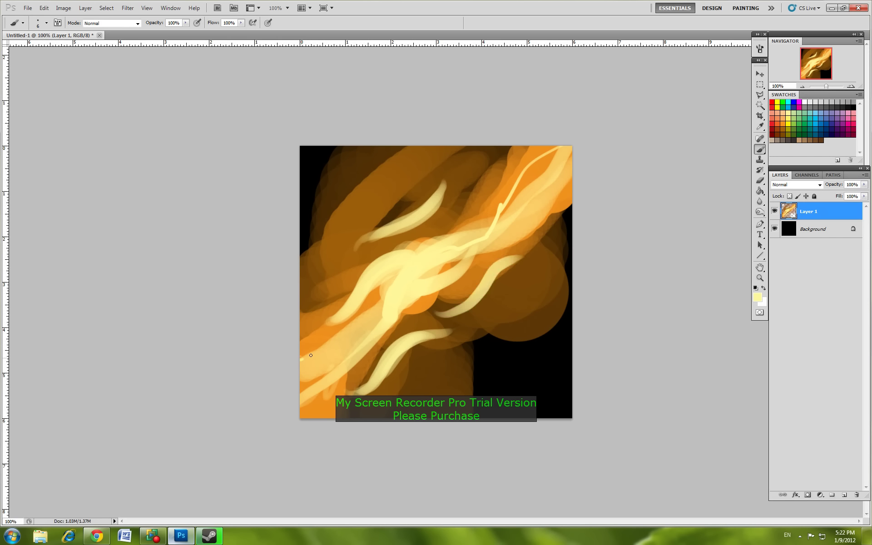
{"action": "mouse_move", "coordinate": [310, 355]}
{"action": "left_mouse_down"}
{"action": "mouse_move", "coordinate": [400, 288]}
{"action": "mouse_move", "coordinate": [383, 309]}
{"action": "mouse_move", "coordinate": [559, 150]}
{"action": "mouse_move", "coordinate": [345, 330]}
{"action": "mouse_move", "coordinate": [570, 207]}
{"action": "mouse_move", "coordinate": [323, 376]}
{"action": "mouse_move", "coordinate": [542, 225]}
{"action": "mouse_move", "coordinate": [362, 281]}
{"action": "mouse_move", "coordinate": [542, 149]}
{"action": "left_mouse_up"}
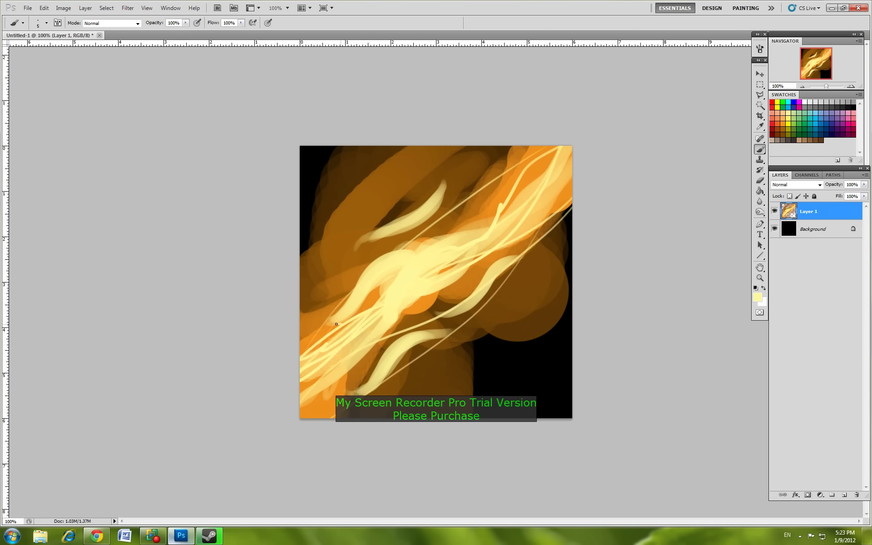
{"action": "left_click_drag", "start_coordinate": [337, 323], "coordinate": [287, 328]}
- Add thin pale-yellow wisps near the bottom and small sparks on dark areas
{"action": "mouse_move", "coordinate": [339, 265]}
{"action": "left_mouse_down"}
{"action": "mouse_move", "coordinate": [359, 239]}
{"action": "mouse_move", "coordinate": [386, 235]}
{"action": "mouse_move", "coordinate": [442, 177]}
{"action": "mouse_move", "coordinate": [426, 217]}
{"action": "left_mouse_up"}
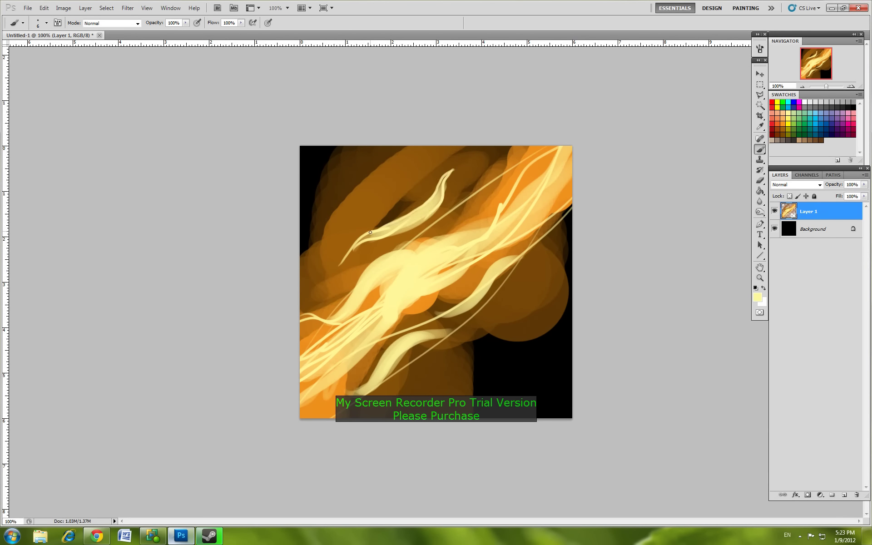
{"action": "left_click_drag", "start_coordinate": [342, 392], "coordinate": [370, 386]}
{"action": "left_click_drag", "start_coordinate": [370, 388], "coordinate": [384, 375]}
{"action": "mouse_move", "coordinate": [431, 338]}
{"action": "left_mouse_down"}
{"action": "mouse_move", "coordinate": [456, 327]}
{"action": "mouse_move", "coordinate": [441, 334]}
{"action": "left_mouse_up"}
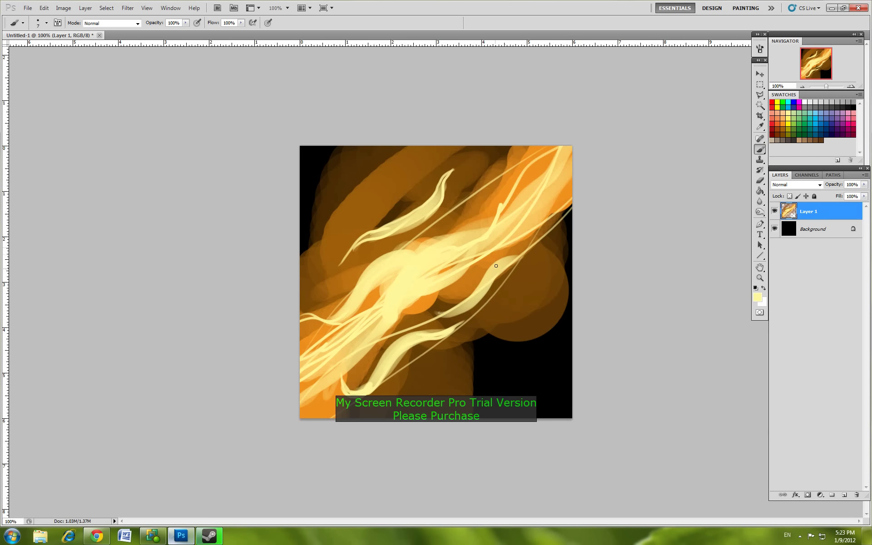
{"action": "left_click_drag", "start_coordinate": [496, 266], "coordinate": [531, 252]}
{"action": "left_click_drag", "start_coordinate": [401, 204], "coordinate": [408, 202]}
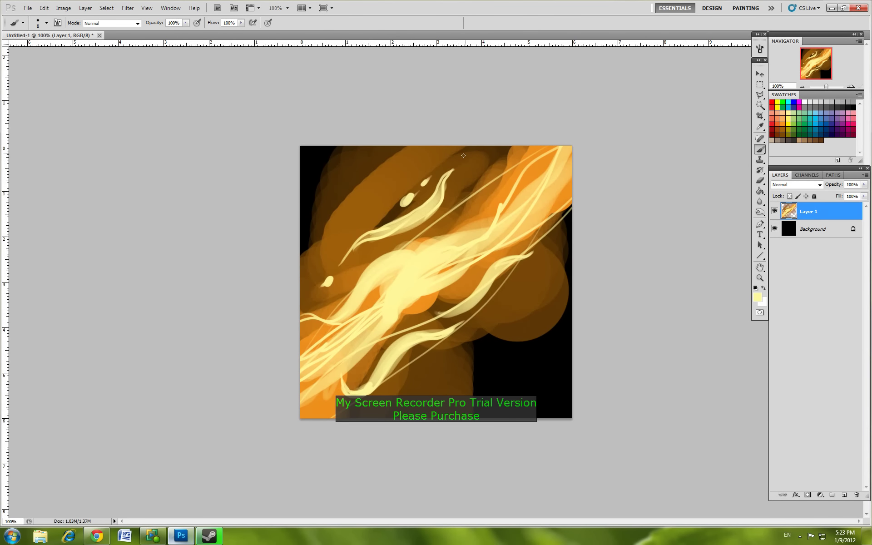
{"action": "left_click_drag", "start_coordinate": [476, 163], "coordinate": [478, 158]}
- Paint dark-brown rays in the lower right and brown rays toward the left edge
{"action": "key", "text": "bracketright"}
{"action": "key", "text": "bracketright"}
{"action": "key", "text": "bracketright"}
{"action": "mouse_move", "coordinate": [466, 341]}
{"action": "left_mouse_down"}
{"action": "mouse_move", "coordinate": [461, 391]}
{"action": "mouse_move", "coordinate": [499, 413]}
{"action": "left_mouse_up"}
{"action": "left_click_drag", "start_coordinate": [504, 327], "coordinate": [567, 400]}
{"action": "left_click_drag", "start_coordinate": [526, 313], "coordinate": [570, 327]}
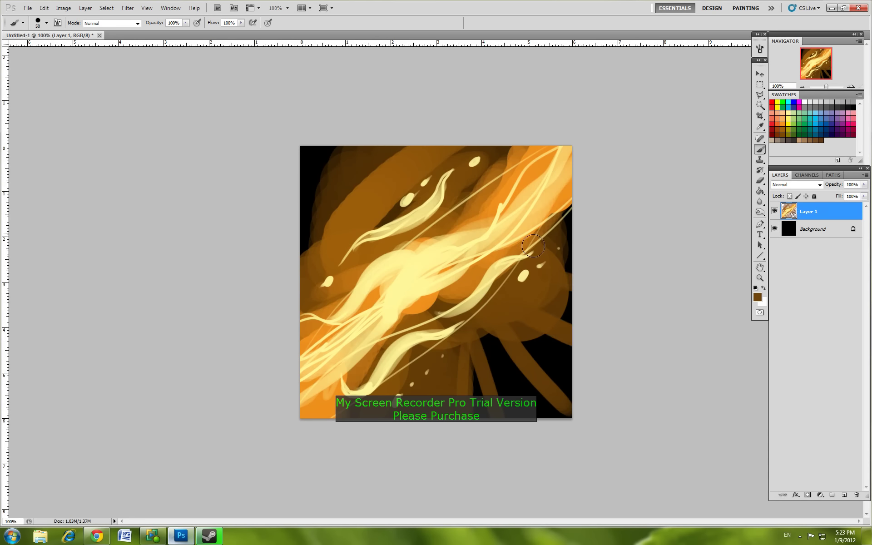
{"action": "left_click_drag", "start_coordinate": [352, 222], "coordinate": [301, 205]}
{"action": "left_click", "coordinate": [357, 207], "text": "alt"}
{"action": "left_click_drag", "start_coordinate": [351, 223], "coordinate": [290, 207]}
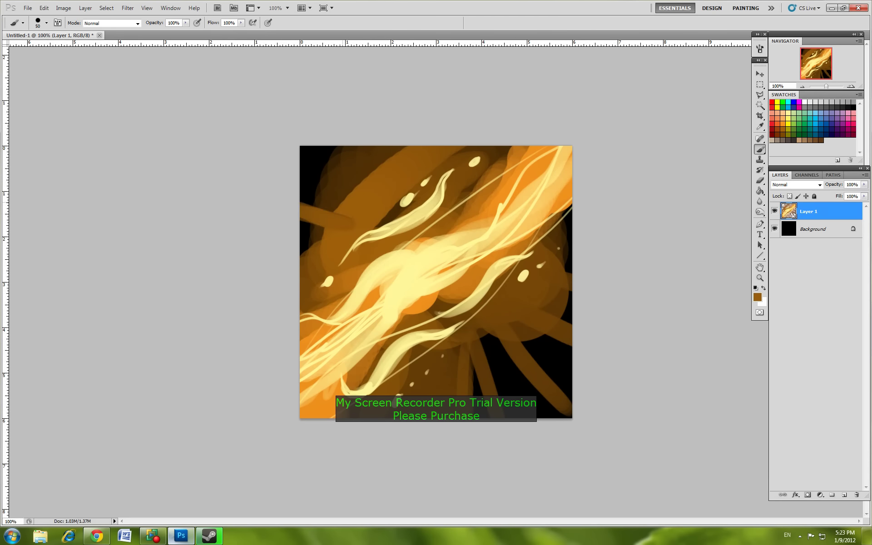
- Paint brown rays toward the top, the bottom and the right edge with an 80 px brush
{"action": "key", "text": "bracketright"}
{"action": "key", "text": "bracketright"}
{"action": "key", "text": "bracketright"}
{"action": "mouse_move", "coordinate": [308, 152]}
{"action": "left_mouse_down"}
{"action": "mouse_move", "coordinate": [352, 188]}
{"action": "mouse_move", "coordinate": [345, 144]}
{"action": "left_mouse_up"}
{"action": "left_click_drag", "start_coordinate": [386, 169], "coordinate": [382, 144]}
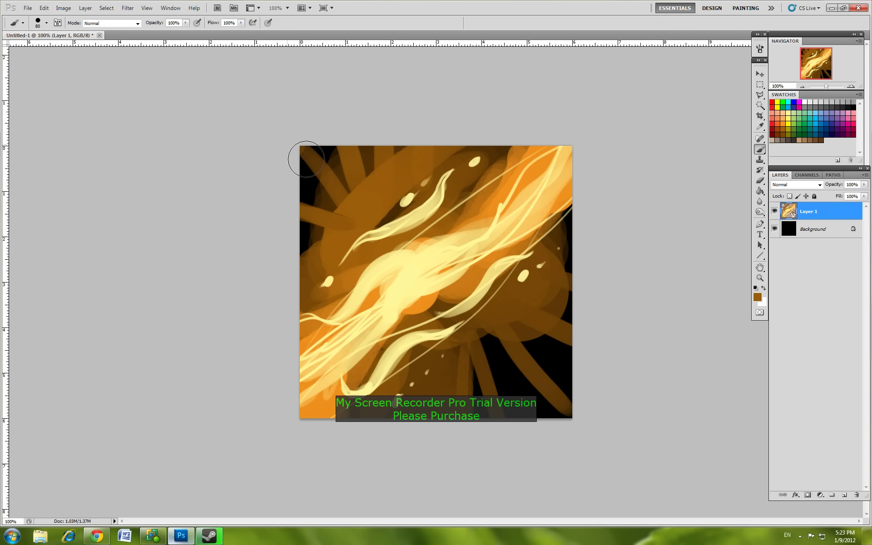
{"action": "left_click_drag", "start_coordinate": [470, 338], "coordinate": [481, 415]}
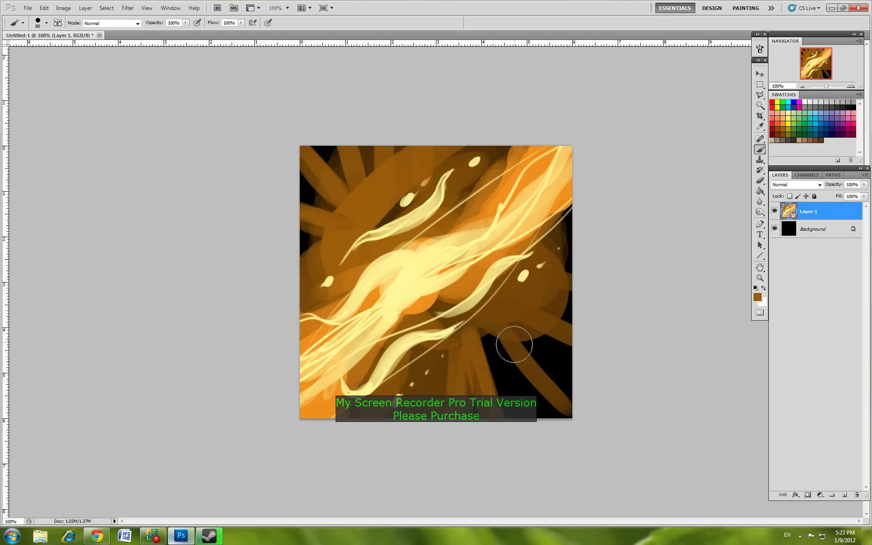
{"action": "left_click_drag", "start_coordinate": [514, 344], "coordinate": [555, 444]}
{"action": "left_click_drag", "start_coordinate": [518, 306], "coordinate": [594, 273]}
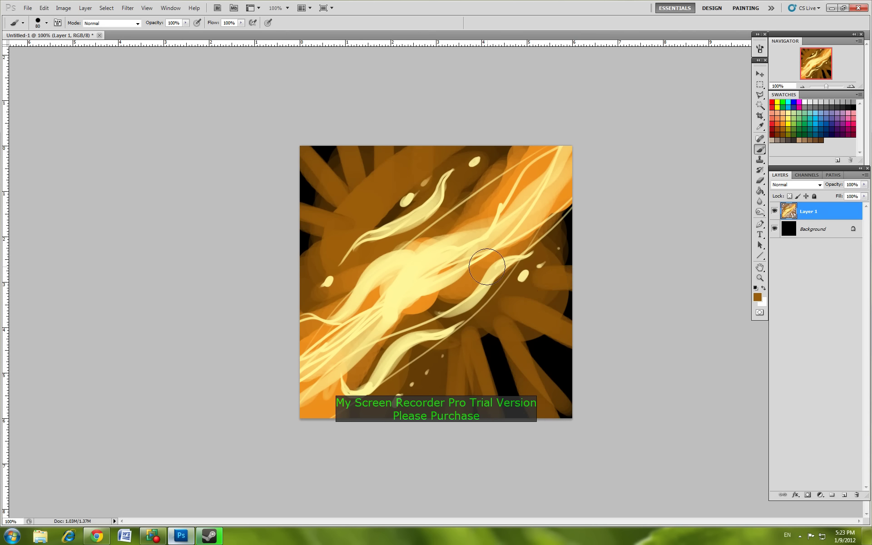
- Wash translucent light orange over the dark lower right with a 200 px brush
{"action": "key", "text": "bracketright"}
{"action": "left_click", "coordinate": [411, 306], "text": "alt"}
{"action": "key", "text": "bracketright"}
{"action": "key", "text": "bracketright"}
{"action": "key", "text": "bracketright"}
{"action": "mouse_move", "coordinate": [377, 404]}
{"action": "left_mouse_down"}
{"action": "mouse_move", "coordinate": [536, 229]}
{"action": "mouse_move", "coordinate": [442, 382]}
{"action": "left_mouse_up"}
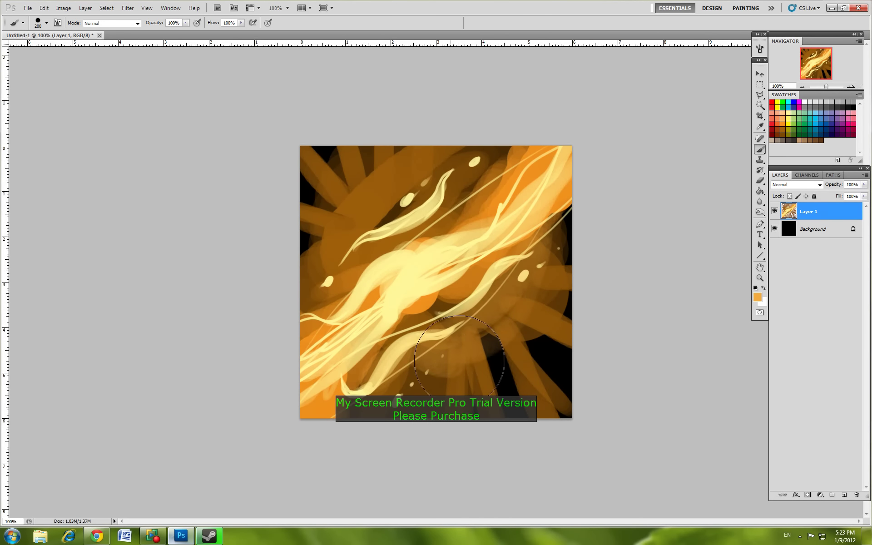
{"action": "key", "text": "bracketright"}
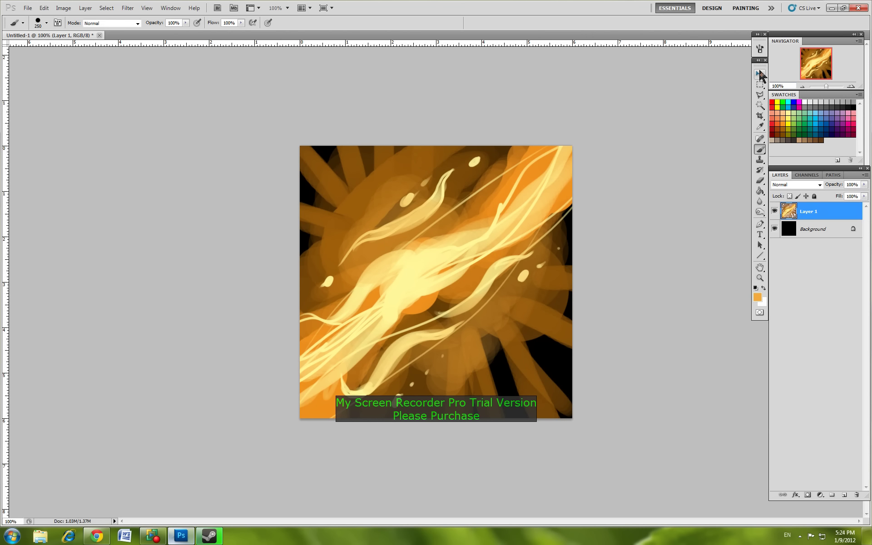
- Merge Layer 1 and the Background into a single layer
{"action": "left_click", "coordinate": [759, 73]}
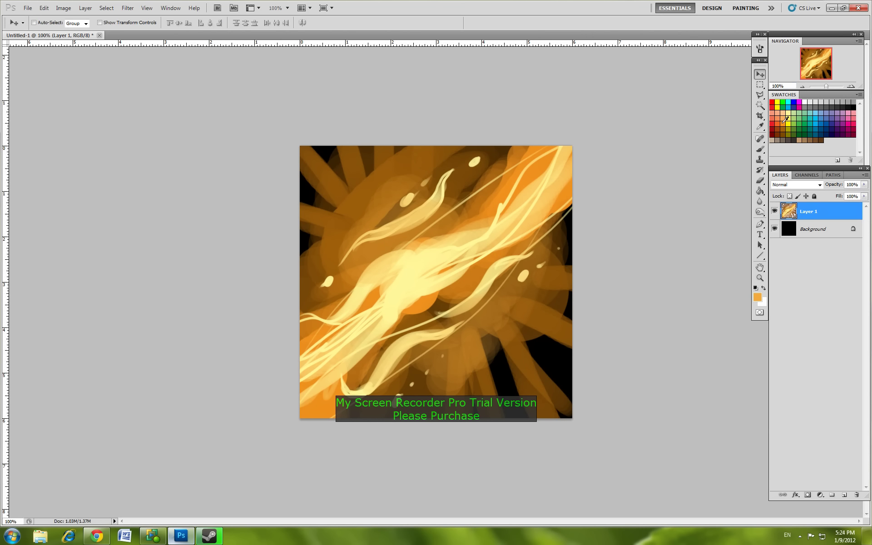
{"action": "left_click", "coordinate": [815, 229], "text": "shift"}
{"action": "right_click", "coordinate": [816, 229]}
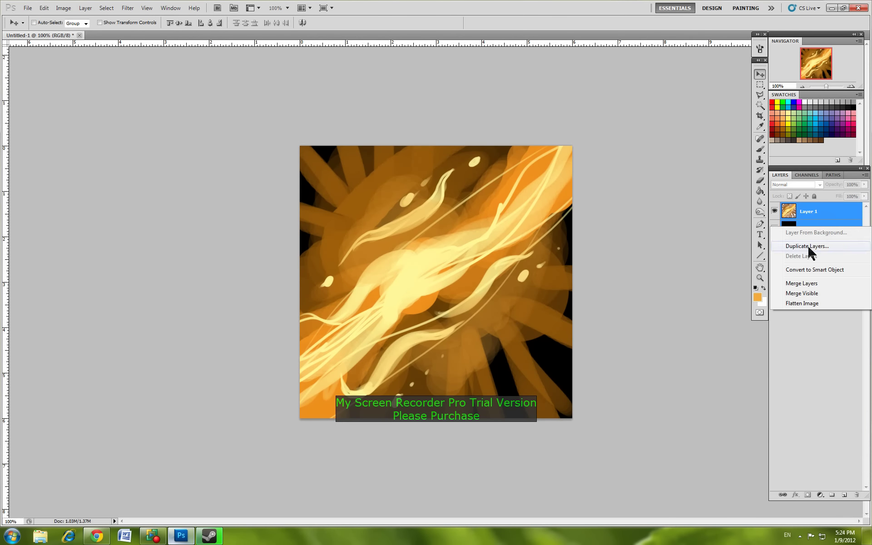
{"action": "left_click", "coordinate": [802, 283]}
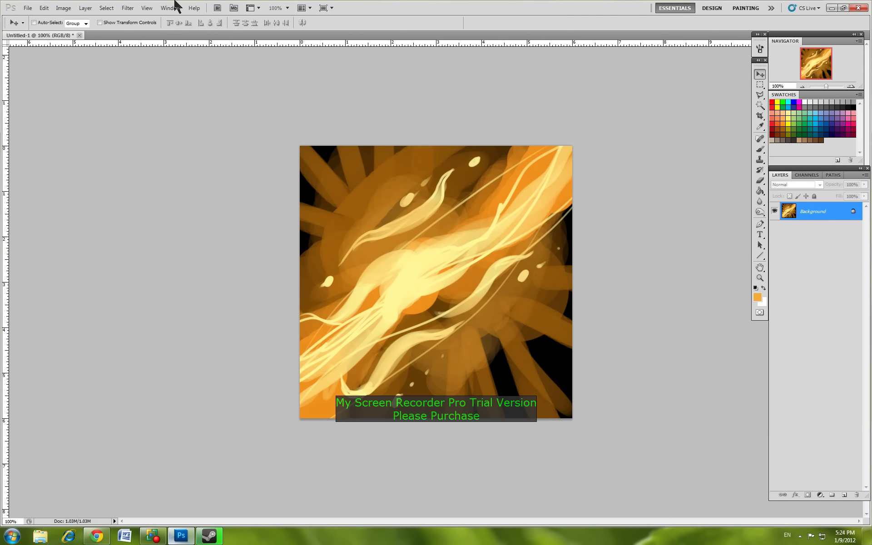
- Set Brightness/Contrast to contrast 100 and brightness -4
{"action": "left_click", "coordinate": [63, 8]}
{"action": "mouse_move", "coordinate": [78, 31]}
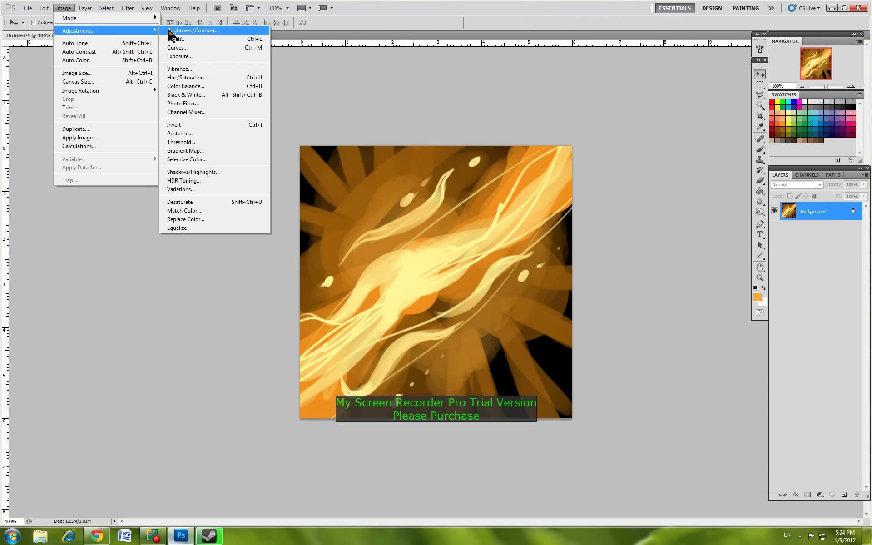
{"action": "left_click", "coordinate": [172, 31]}
{"action": "left_click_drag", "start_coordinate": [579, 163], "coordinate": [693, 166]}
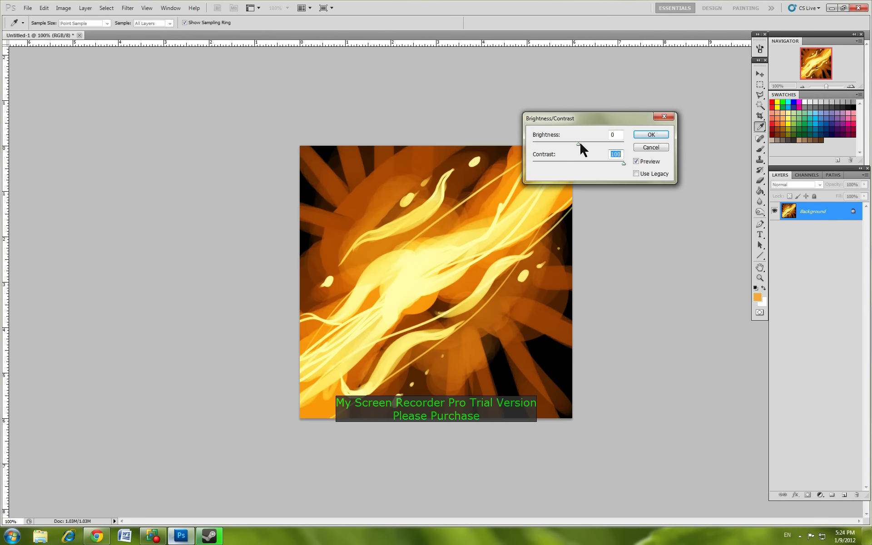
{"action": "mouse_move", "coordinate": [579, 145]}
{"action": "left_mouse_down"}
{"action": "mouse_move", "coordinate": [558, 144]}
{"action": "mouse_move", "coordinate": [607, 144]}
{"action": "mouse_move", "coordinate": [528, 144]}
{"action": "mouse_move", "coordinate": [575, 144]}
{"action": "left_mouse_up"}
- Apply the contrast change and duplicate the Background as Background copy
{"action": "left_click", "coordinate": [651, 135]}
{"action": "key", "text": "v"}
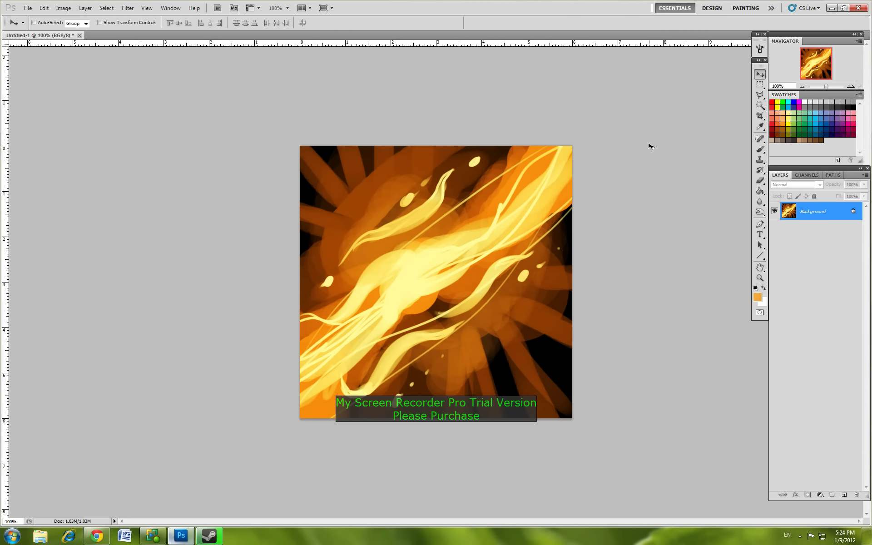
{"action": "right_click", "coordinate": [813, 212]}
{"action": "left_click", "coordinate": [808, 233]}
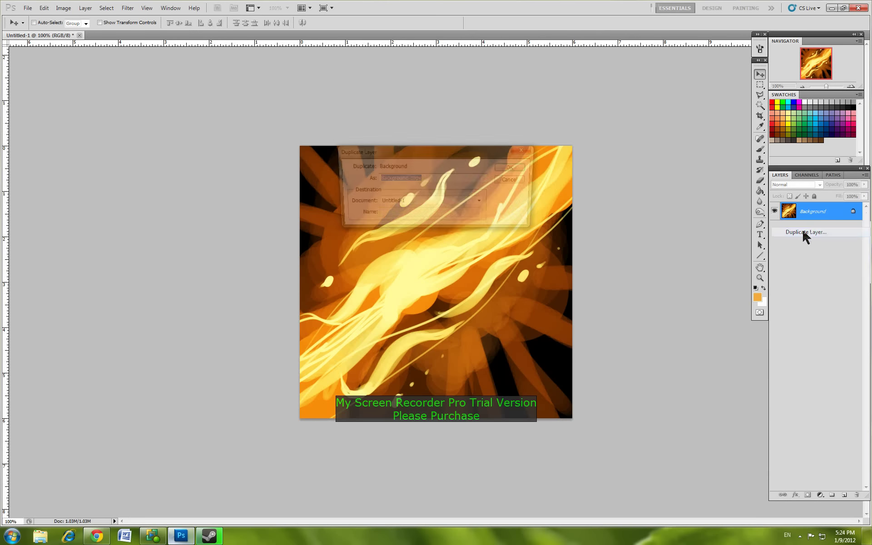
{"action": "left_click", "coordinate": [507, 168]}
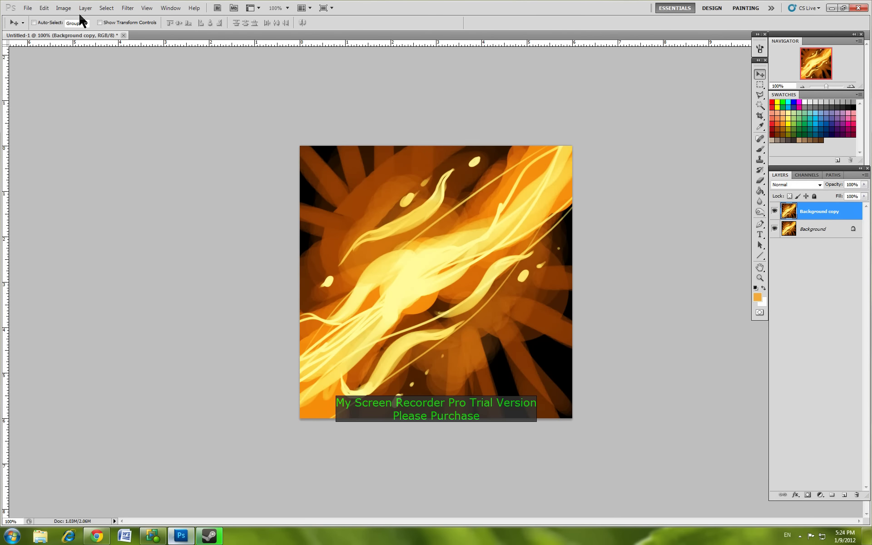
- Try Color Balance midtone shifts toward blue and cyan, then cancel them
{"action": "left_click", "coordinate": [64, 8]}
{"action": "mouse_move", "coordinate": [77, 31]}
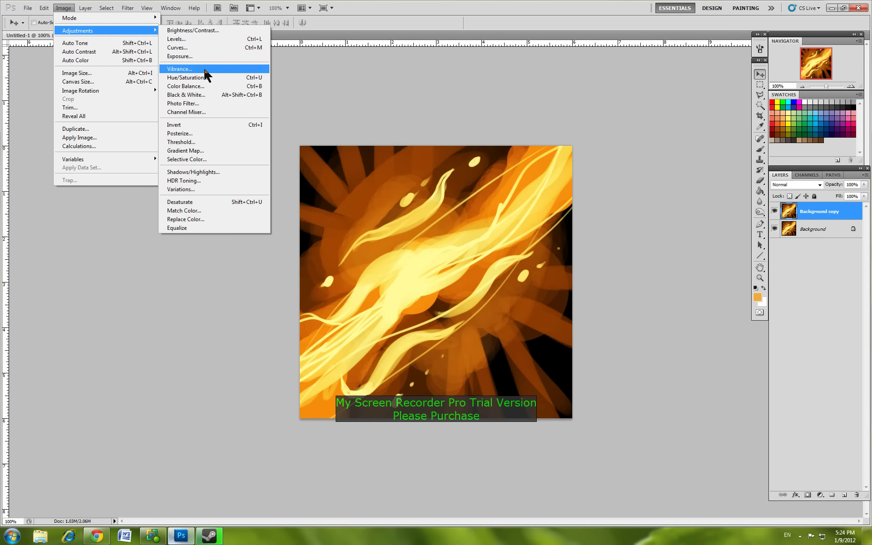
{"action": "left_click", "coordinate": [206, 87]}
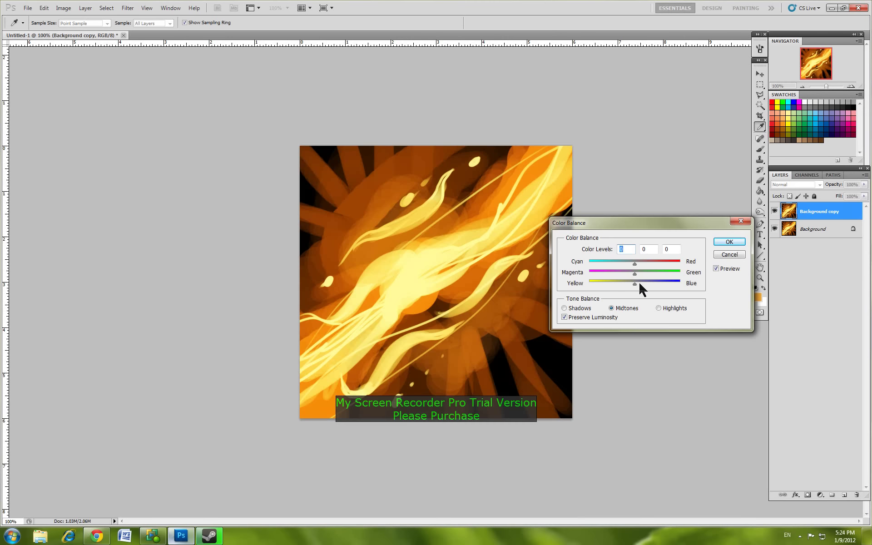
{"action": "left_click_drag", "start_coordinate": [634, 283], "coordinate": [680, 283]}
{"action": "left_click_drag", "start_coordinate": [634, 264], "coordinate": [595, 263]}
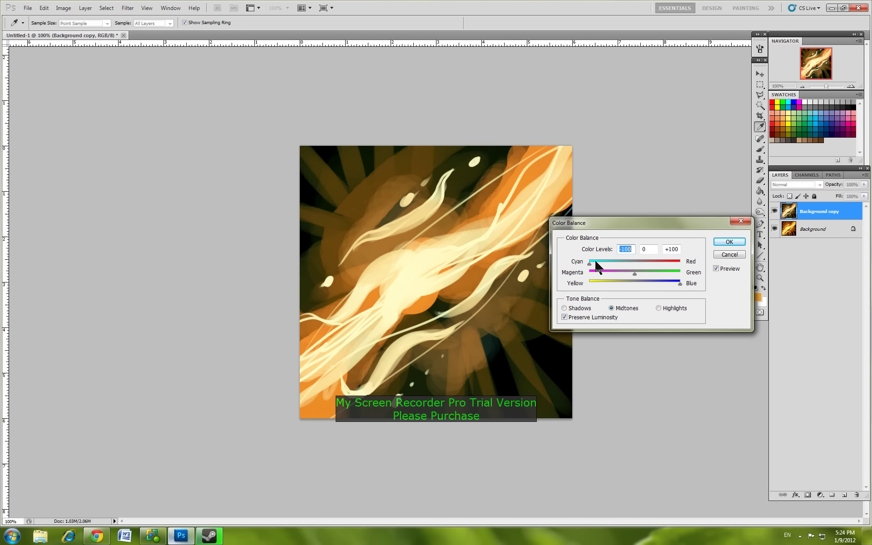
{"action": "left_click", "coordinate": [729, 255]}
- Apply Hue/Saturation to the Background copy: hue +140, saturation -73, lightness -12
{"action": "left_click", "coordinate": [69, 10]}
{"action": "mouse_move", "coordinate": [77, 31]}
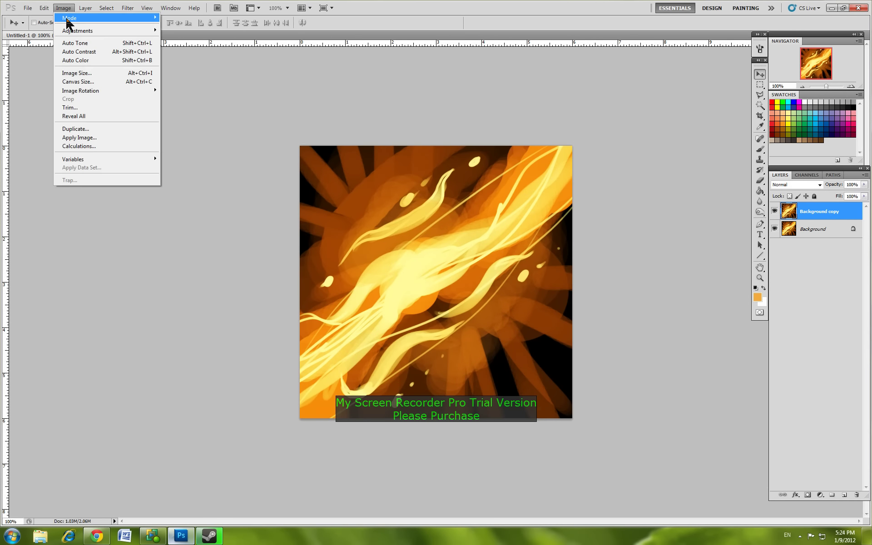
{"action": "left_click", "coordinate": [215, 78]}
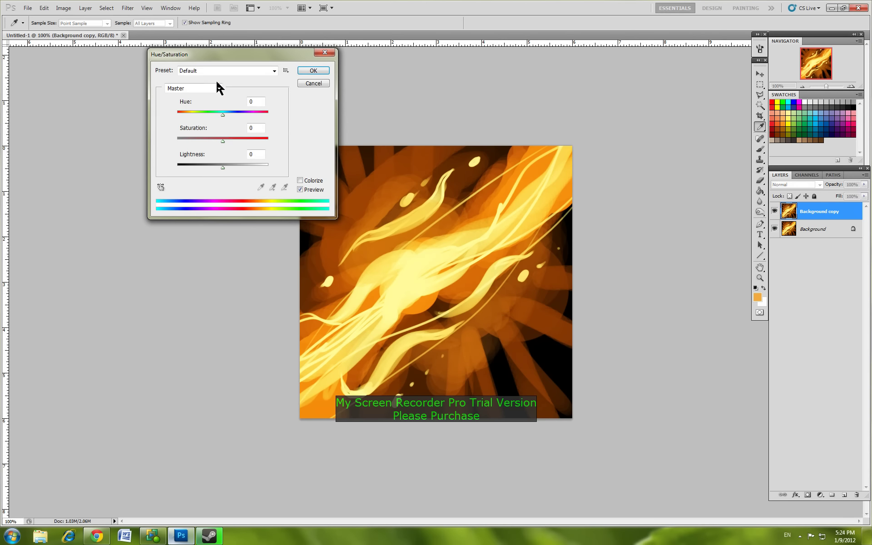
{"action": "mouse_move", "coordinate": [221, 140]}
{"action": "left_mouse_down"}
{"action": "mouse_move", "coordinate": [269, 142]}
{"action": "mouse_move", "coordinate": [146, 145]}
{"action": "mouse_move", "coordinate": [189, 146]}
{"action": "mouse_move", "coordinate": [199, 165]}
{"action": "mouse_move", "coordinate": [153, 164]}
{"action": "mouse_move", "coordinate": [286, 174]}
{"action": "left_mouse_up"}
{"action": "left_click_drag", "start_coordinate": [219, 168], "coordinate": [218, 167]}
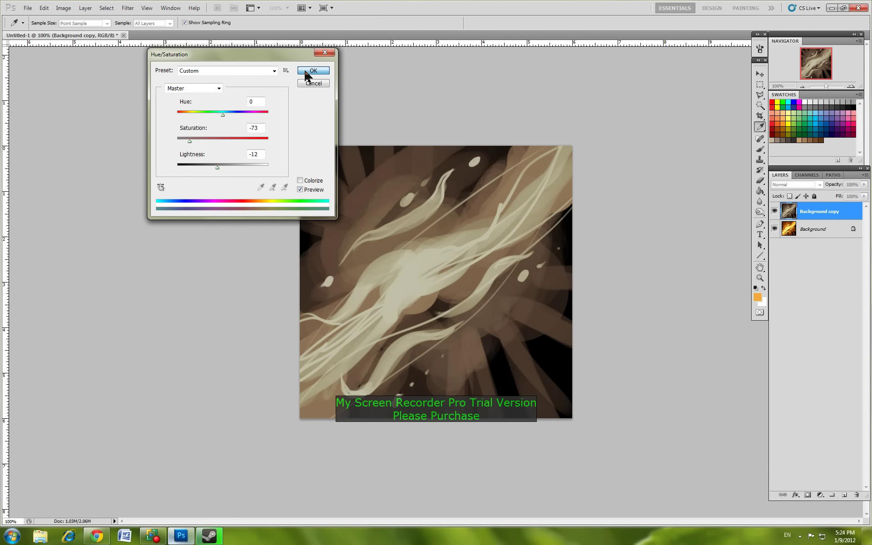
{"action": "left_click_drag", "start_coordinate": [223, 114], "coordinate": [263, 123]}
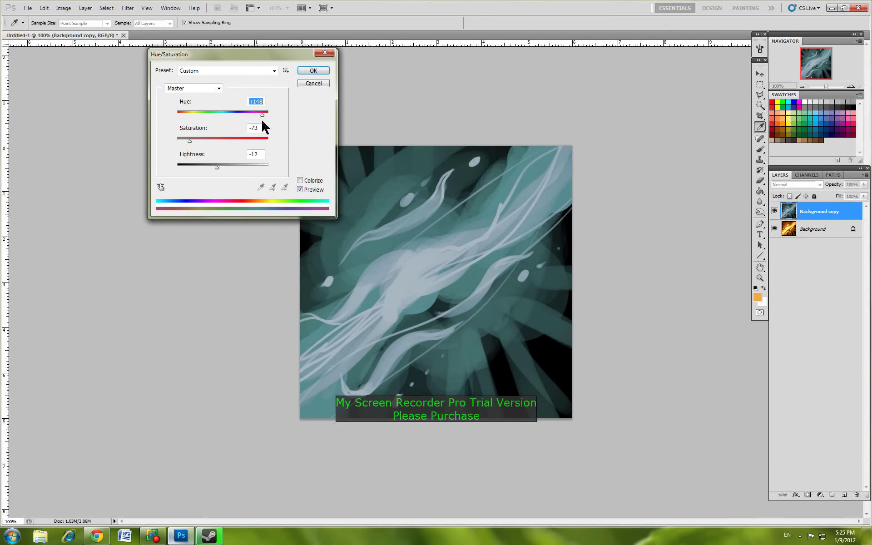
{"action": "left_click", "coordinate": [320, 69]}
{"action": "left_click", "coordinate": [63, 8]}
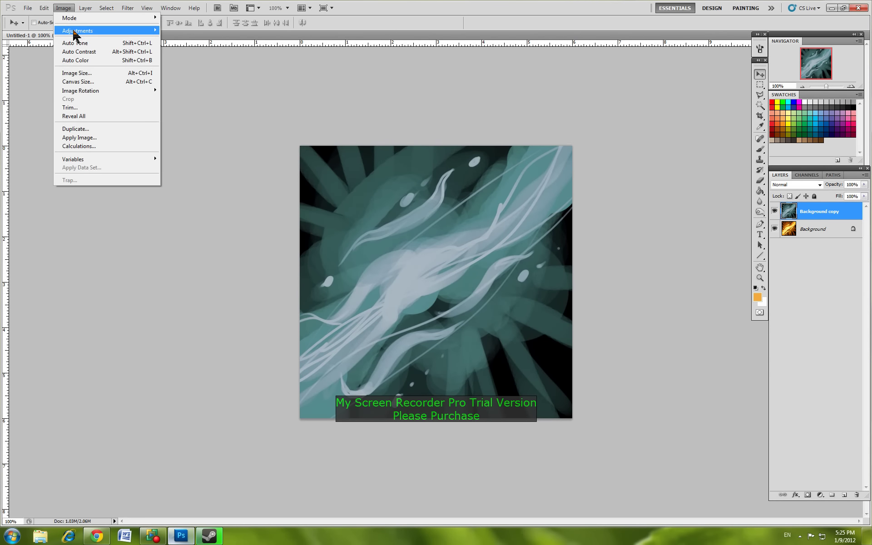
{"action": "left_click", "coordinate": [206, 86]}
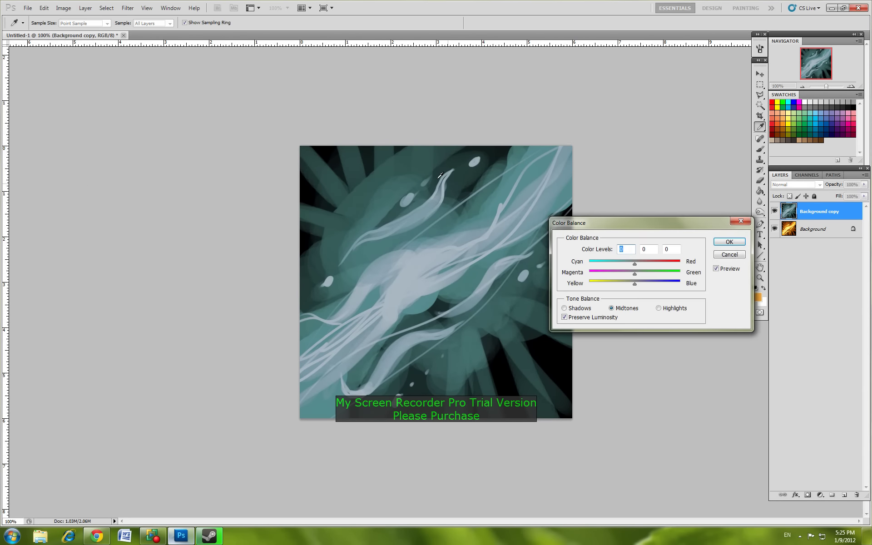
- Apply Color Balance with midtones Yellow/Blue at +100
{"action": "left_click_drag", "start_coordinate": [634, 284], "coordinate": [680, 283]}
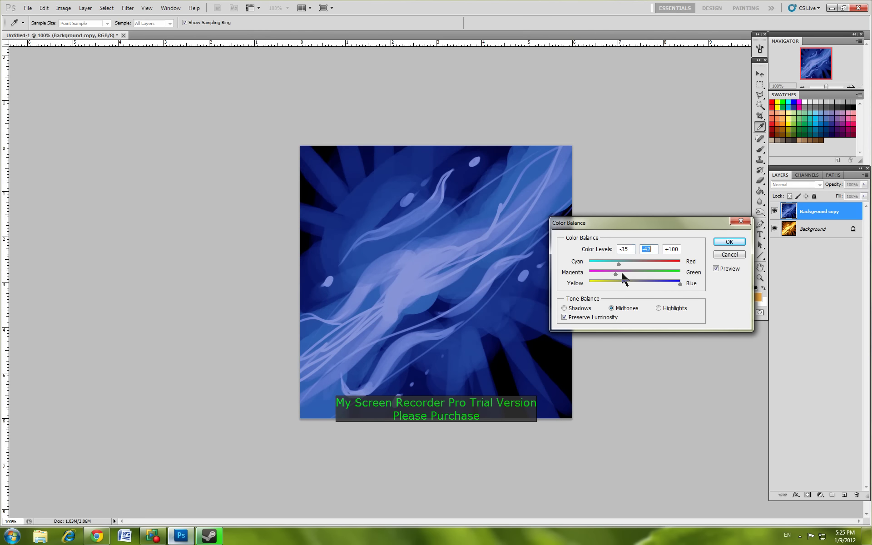
{"action": "left_click", "coordinate": [722, 242]}
{"action": "key", "text": "v"}
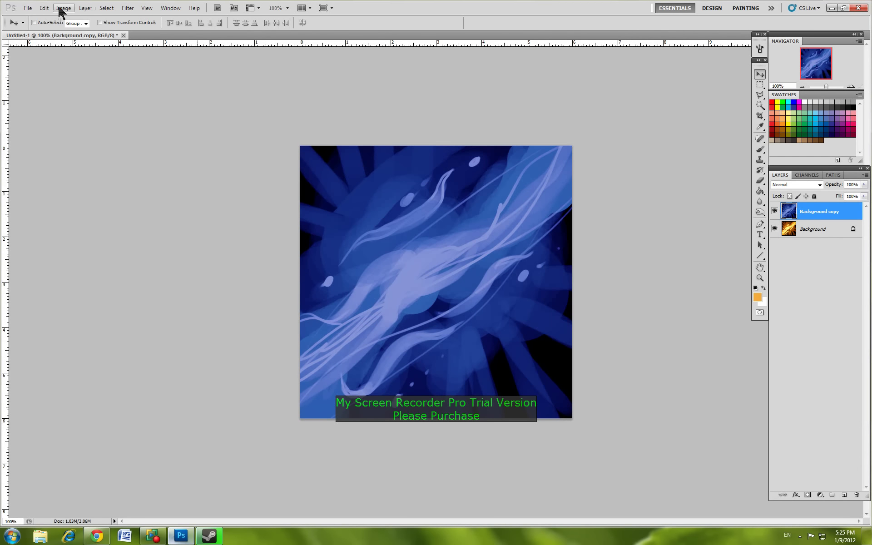
- Apply a second Color Balance with Cyan/Red -100 and Yellow/Blue +43
{"action": "left_click", "coordinate": [63, 7]}
{"action": "left_click", "coordinate": [202, 86]}
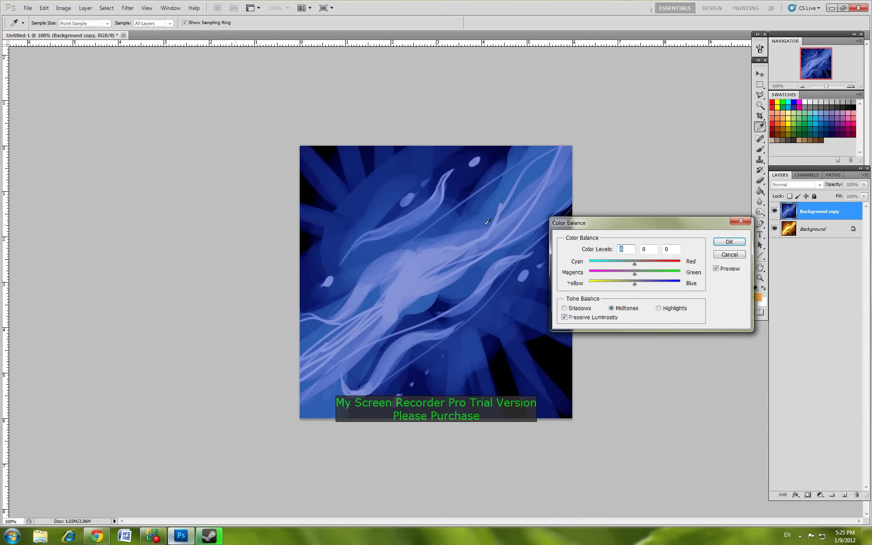
{"action": "left_click_drag", "start_coordinate": [604, 265], "coordinate": [589, 264]}
{"action": "left_click_drag", "start_coordinate": [644, 280], "coordinate": [653, 281]}
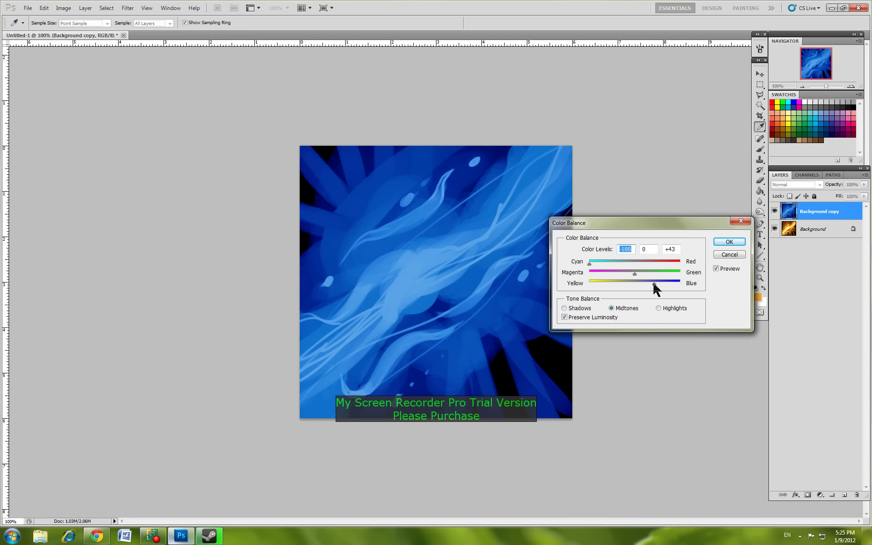
{"action": "left_click", "coordinate": [728, 241]}
{"action": "key", "text": "v"}
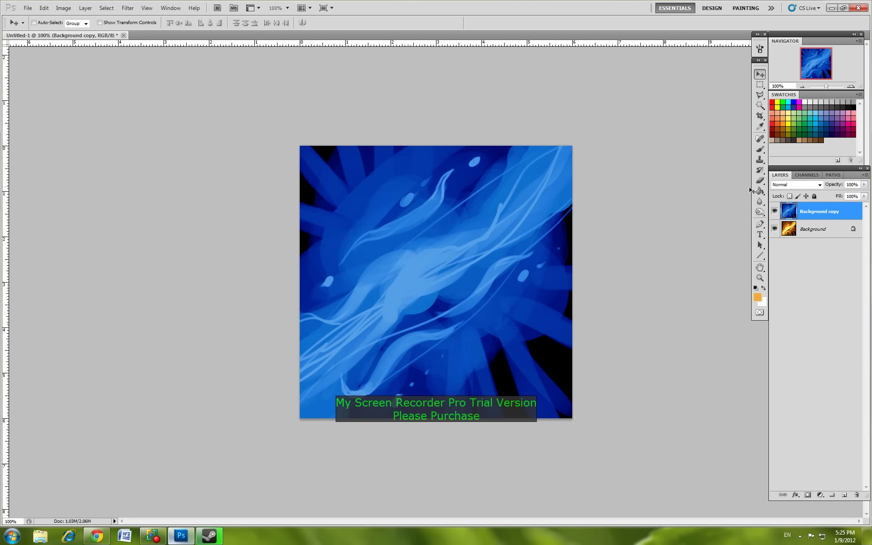
{"action": "left_click", "coordinate": [759, 181]}
- Set up a soft Eraser at 36% opacity, undoing the first wide diagonal stroke
{"action": "right_click", "coordinate": [450, 268]}
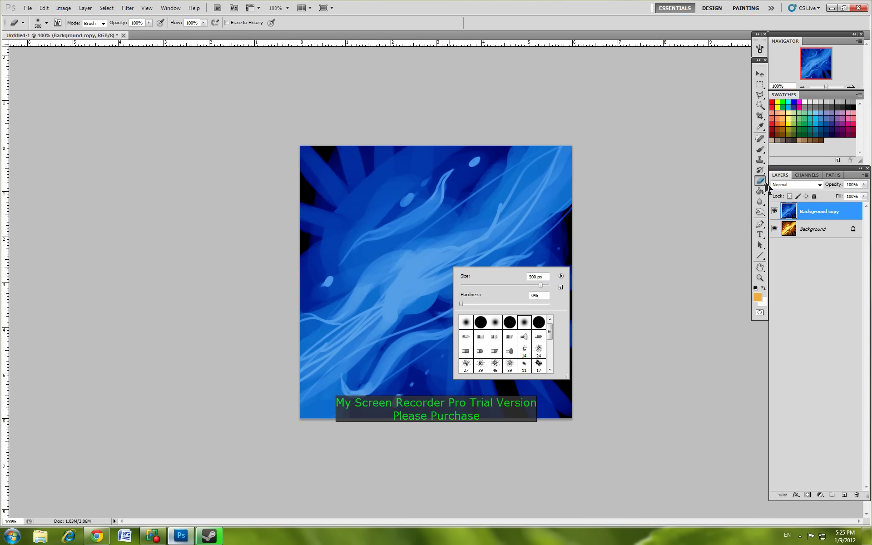
{"action": "left_click_drag", "start_coordinate": [194, 360], "coordinate": [660, 115]}
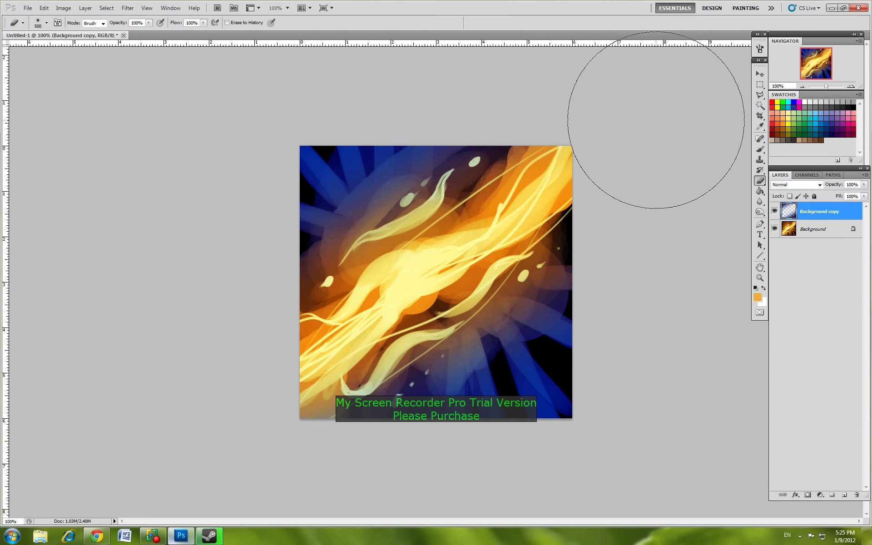
{"action": "key", "text": "ctrl+z"}
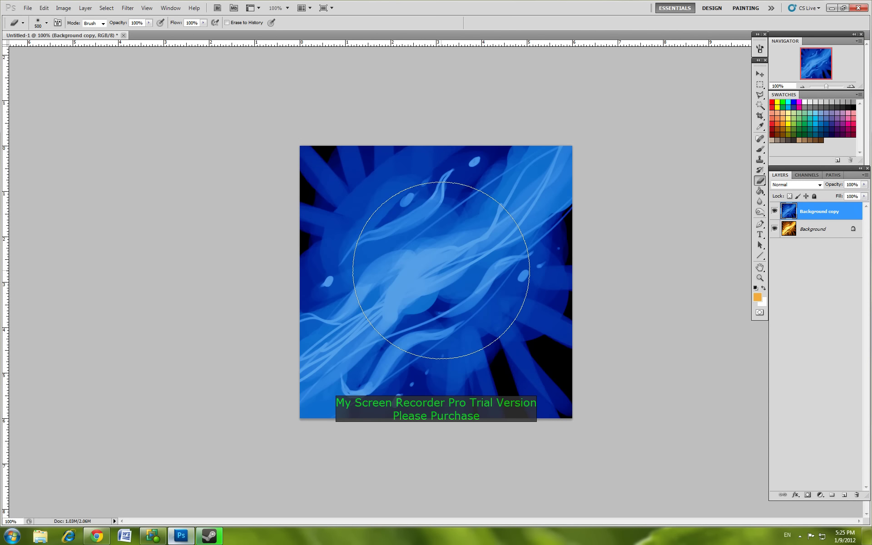
{"action": "key", "text": "bracketleft"}
{"action": "key", "text": "bracketleft"}
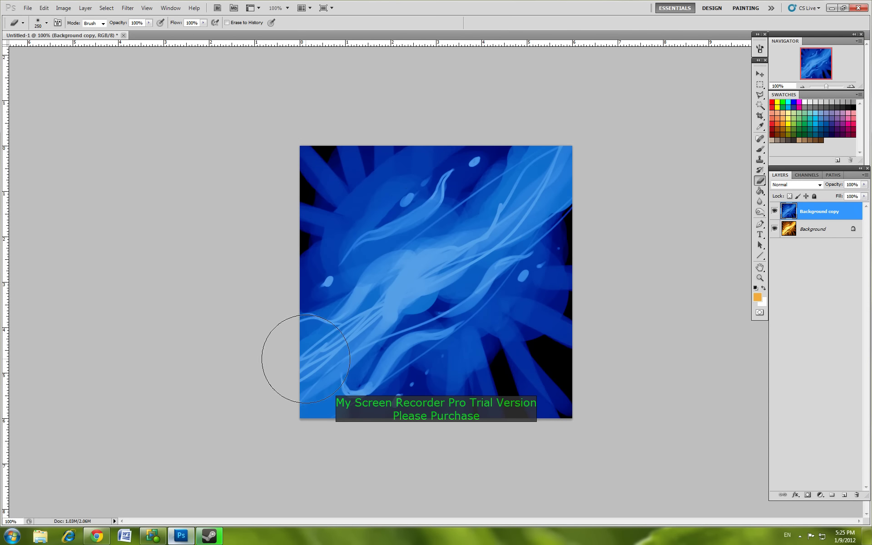
{"action": "left_click", "coordinate": [150, 23]}
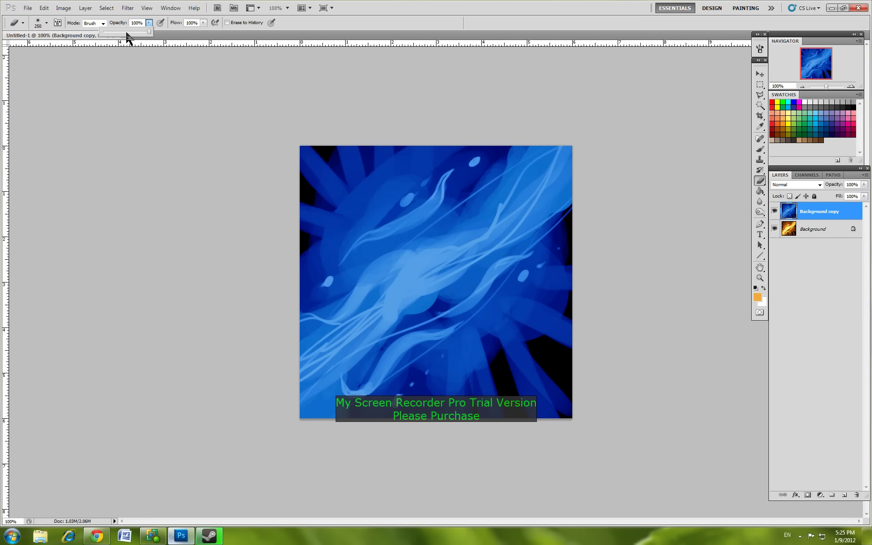
{"action": "key", "text": "bracketright"}
{"action": "key", "text": "bracketright"}
- Erase along the diagonal with 300, 200 and 150 px brushes to reveal the golden streak
{"action": "mouse_move", "coordinate": [272, 330]}
{"action": "left_mouse_down"}
{"action": "mouse_move", "coordinate": [363, 291]}
{"action": "mouse_move", "coordinate": [565, 176]}
{"action": "mouse_move", "coordinate": [437, 225]}
{"action": "mouse_move", "coordinate": [292, 360]}
{"action": "mouse_move", "coordinate": [499, 327]}
{"action": "mouse_move", "coordinate": [523, 281]}
{"action": "left_mouse_up"}
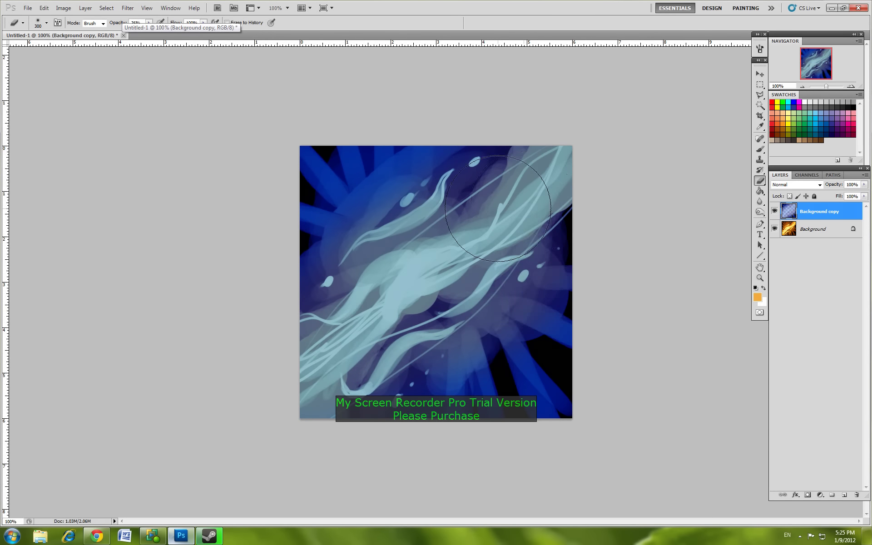
{"action": "key", "text": "bracketleft"}
{"action": "key", "text": "bracketleft"}
{"action": "mouse_move", "coordinate": [404, 227]}
{"action": "left_mouse_down"}
{"action": "mouse_move", "coordinate": [389, 195]}
{"action": "mouse_move", "coordinate": [370, 311]}
{"action": "mouse_move", "coordinate": [318, 359]}
{"action": "mouse_move", "coordinate": [428, 268]}
{"action": "mouse_move", "coordinate": [432, 249]}
{"action": "mouse_move", "coordinate": [587, 171]}
{"action": "mouse_move", "coordinate": [444, 249]}
{"action": "mouse_move", "coordinate": [369, 339]}
{"action": "left_mouse_up"}
{"action": "key", "text": "bracketleft"}
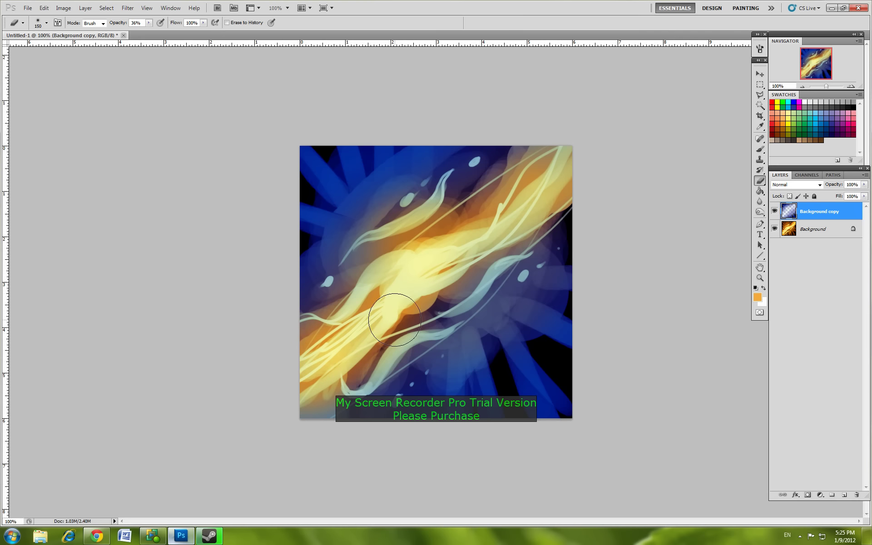
{"action": "left_click_drag", "start_coordinate": [493, 281], "coordinate": [564, 156]}
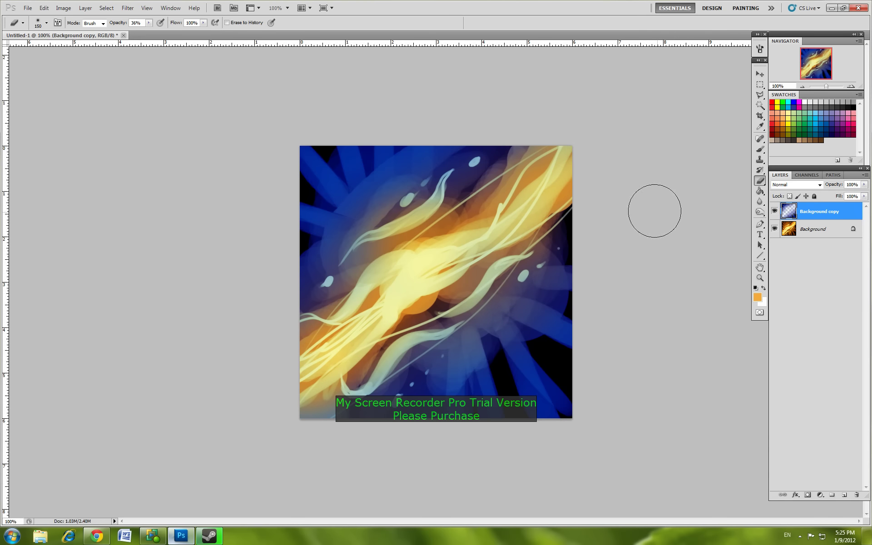
{"action": "left_click", "coordinate": [822, 231], "text": "shift"}
- Merge the two layers into one Background and duplicate it as Background copy
{"action": "right_click", "coordinate": [820, 208]}
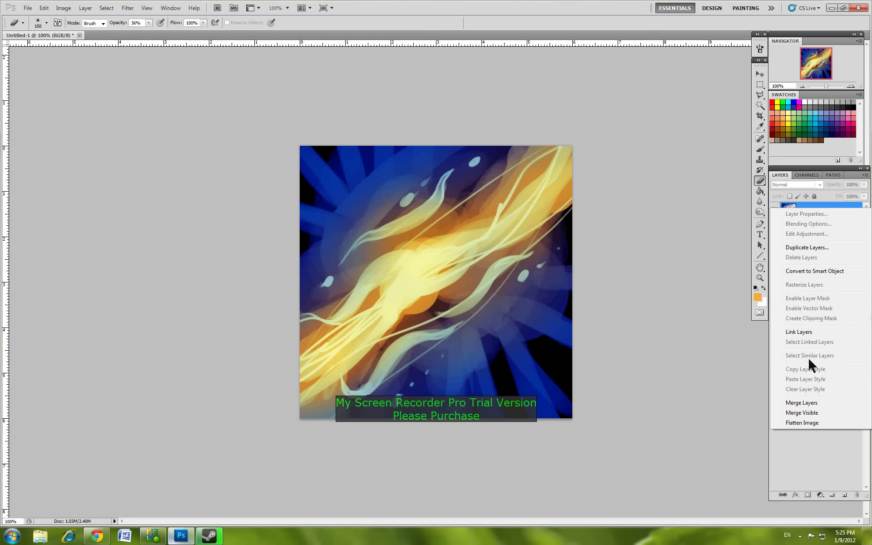
{"action": "left_click", "coordinate": [802, 403]}
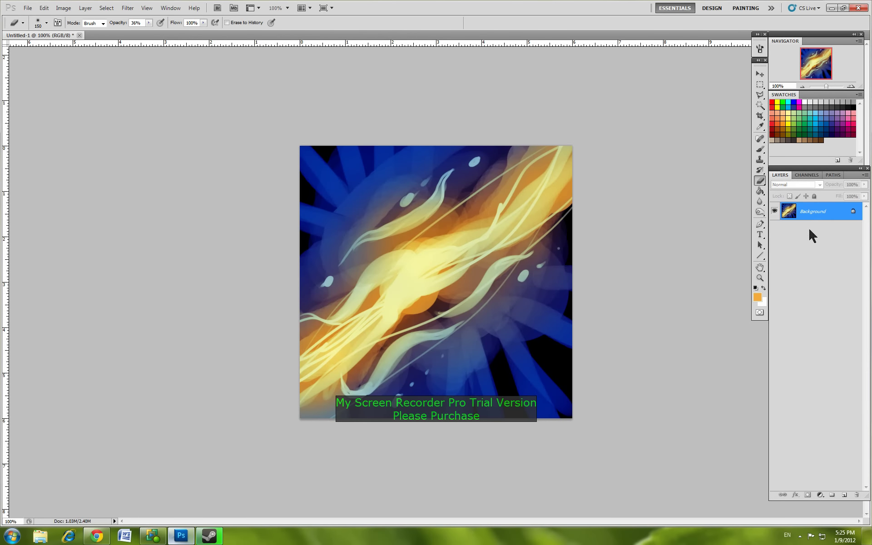
{"action": "right_click", "coordinate": [814, 217]}
{"action": "left_click", "coordinate": [790, 232]}
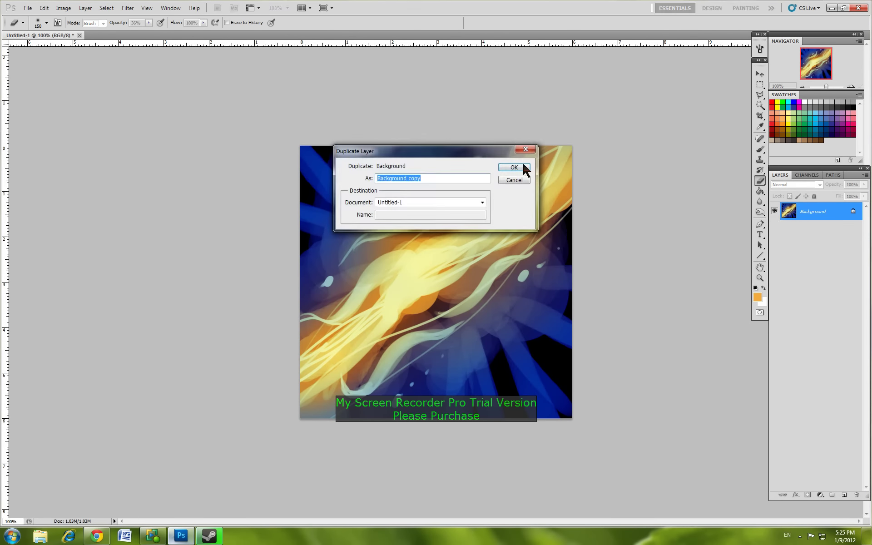
{"action": "left_click", "coordinate": [515, 168]}
- Recolour Background copy red-orange with Color Balance at +100, -100, -100
{"action": "left_click", "coordinate": [63, 8]}
{"action": "mouse_move", "coordinate": [78, 31]}
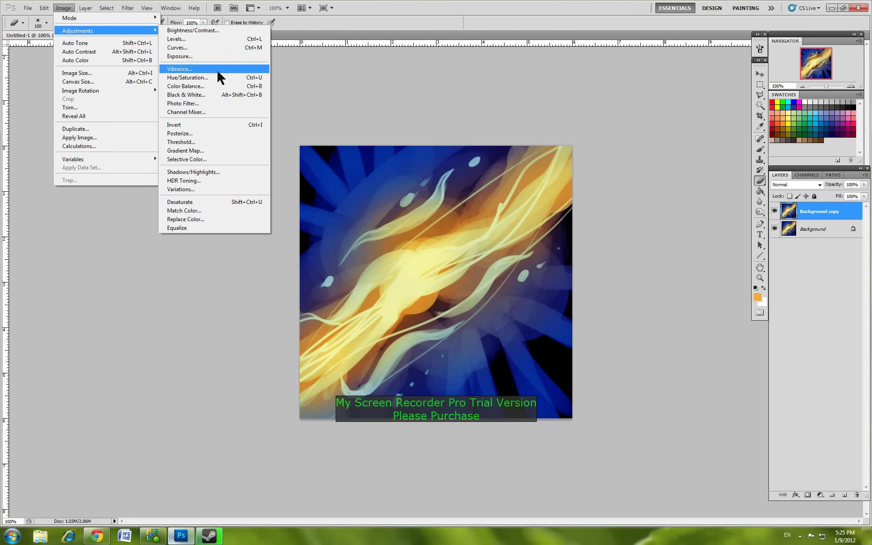
{"action": "left_click", "coordinate": [217, 87]}
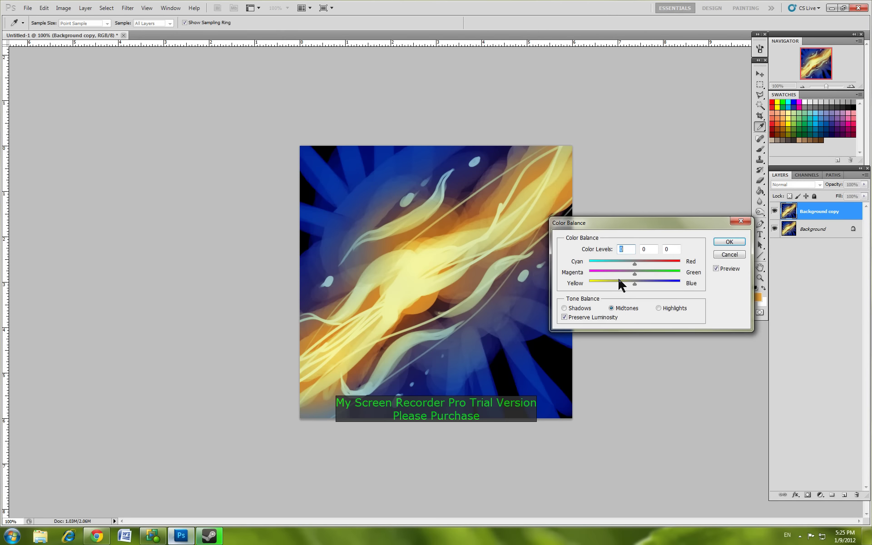
{"action": "mouse_move", "coordinate": [620, 273]}
{"action": "left_mouse_down"}
{"action": "mouse_move", "coordinate": [589, 273]}
{"action": "mouse_move", "coordinate": [716, 265]}
{"action": "left_mouse_up"}
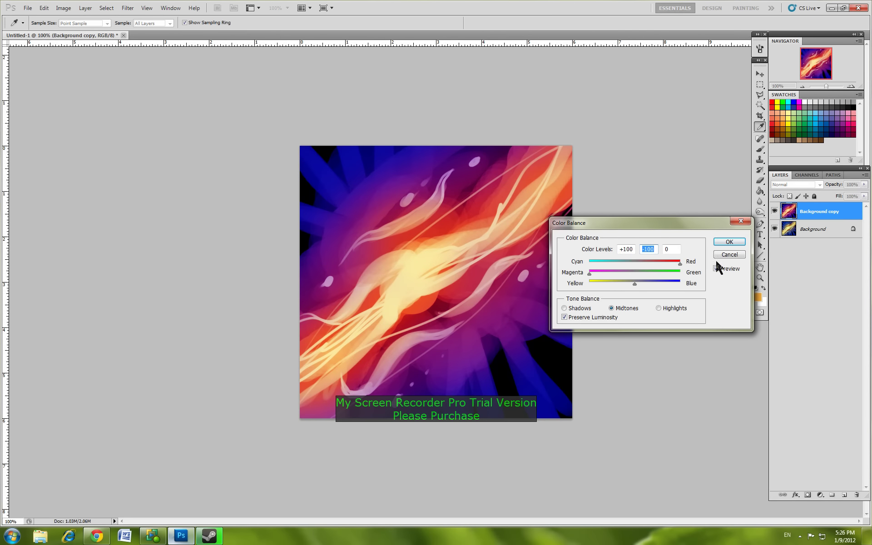
{"action": "left_click", "coordinate": [589, 283]}
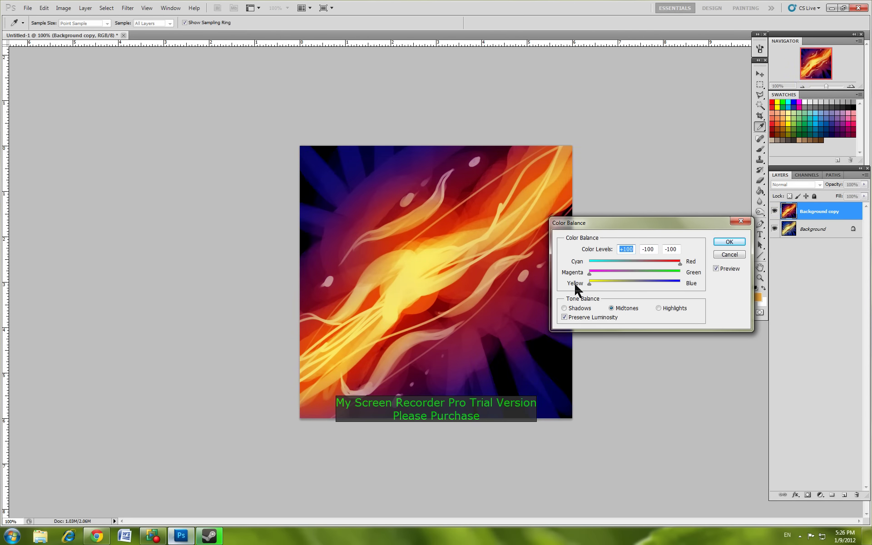
{"action": "left_click", "coordinate": [729, 242]}
{"action": "key", "text": "e"}
{"action": "left_click", "coordinate": [58, 8]}
{"action": "mouse_move", "coordinate": [77, 31]}
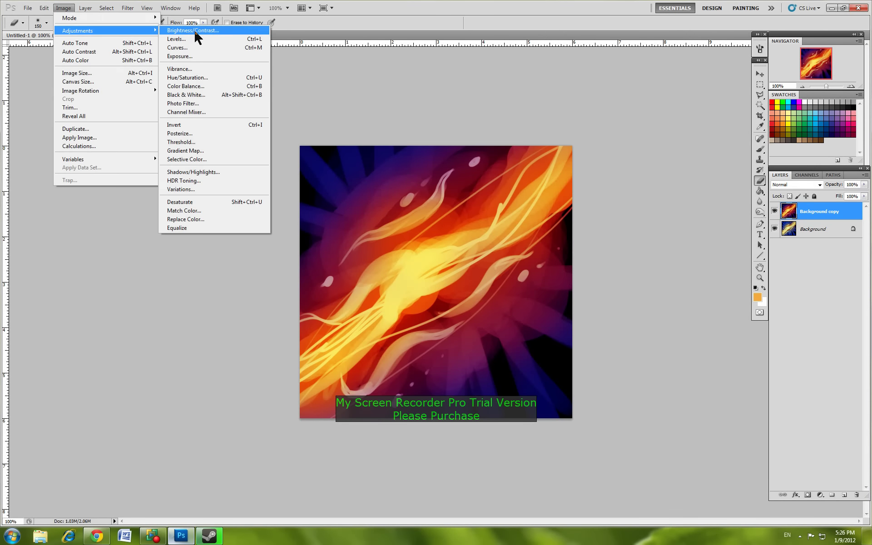
- Apply another Color Balance pass pushing Background copy further toward red and yellow
{"action": "left_click", "coordinate": [194, 30]}
{"action": "key", "text": "Escape"}
{"action": "left_click", "coordinate": [65, 8]}
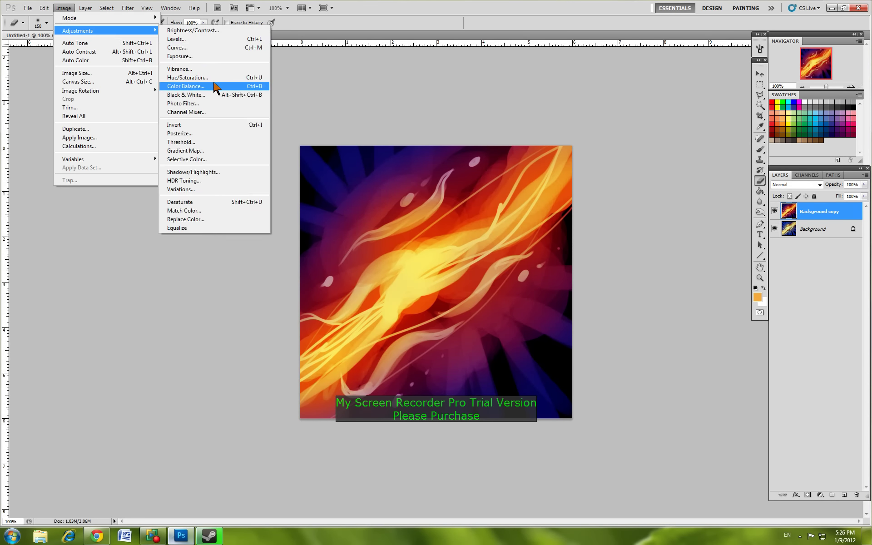
{"action": "left_click", "coordinate": [214, 87]}
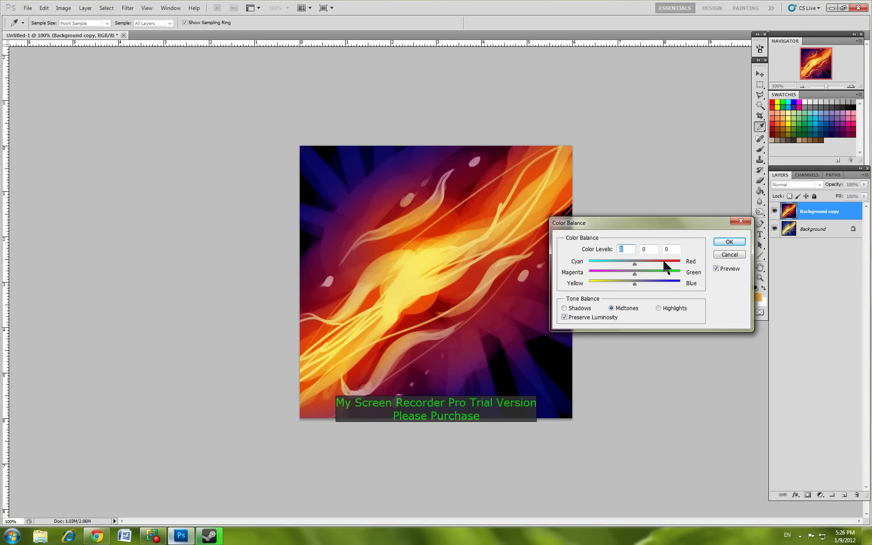
{"action": "left_click_drag", "start_coordinate": [663, 261], "coordinate": [681, 261]}
{"action": "left_click_drag", "start_coordinate": [634, 283], "coordinate": [586, 283]}
{"action": "key", "text": "Return"}
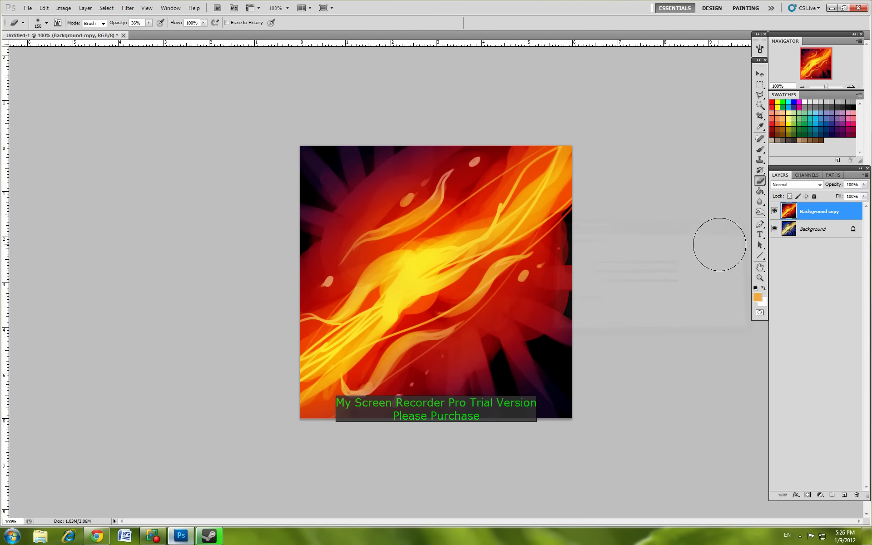
- Repeat Color Balance several more times, ending with a strong yellow shift (about -89)
{"action": "key", "text": "ctrl+b"}
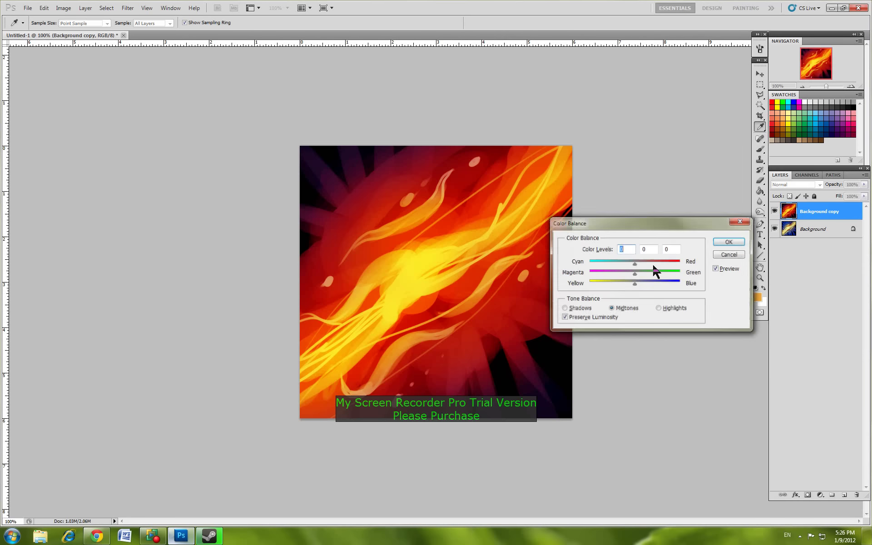
{"action": "left_click_drag", "start_coordinate": [652, 262], "coordinate": [675, 261]}
{"action": "left_click_drag", "start_coordinate": [615, 283], "coordinate": [593, 283]}
{"action": "left_click", "coordinate": [729, 241]}
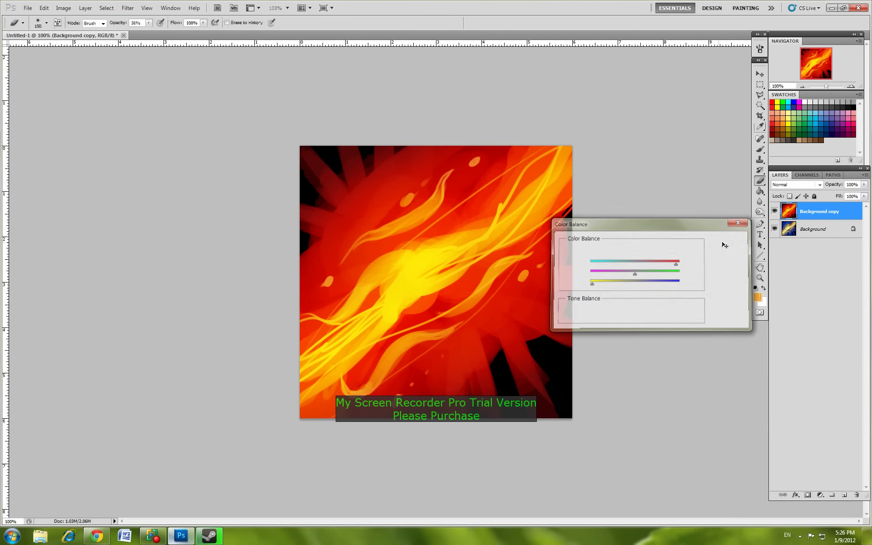
{"action": "key", "text": "ctrl+b"}
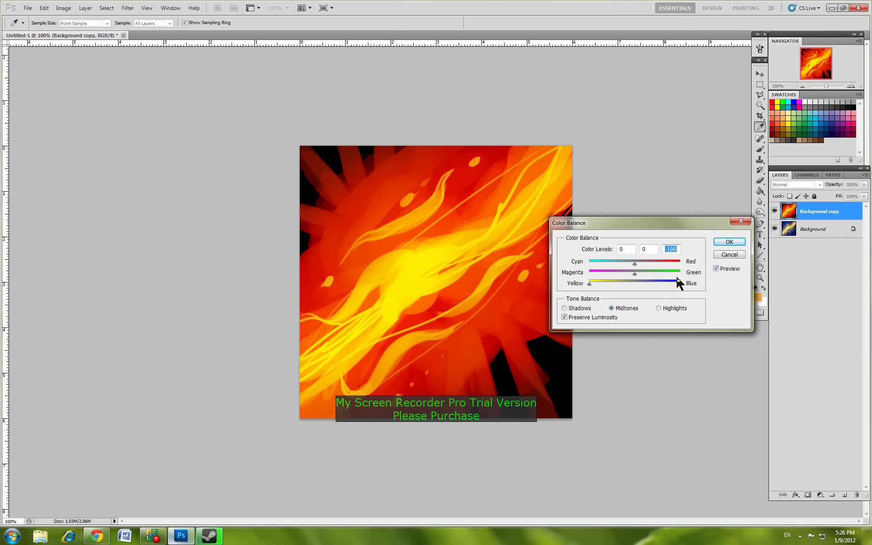
{"action": "left_click", "coordinate": [727, 242]}
{"action": "key", "text": "ctrl+b"}
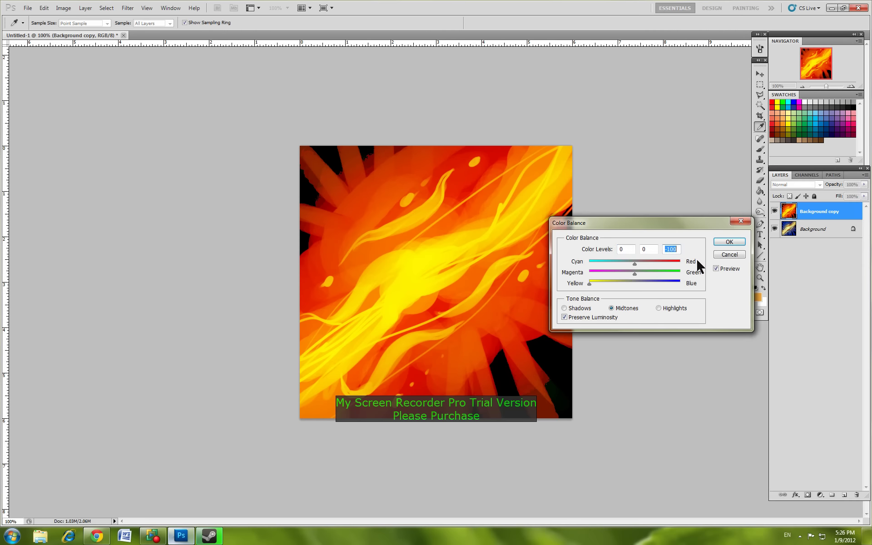
{"action": "left_click", "coordinate": [729, 242]}
{"action": "key", "text": "ctrl+b"}
{"action": "left_click", "coordinate": [594, 282]}
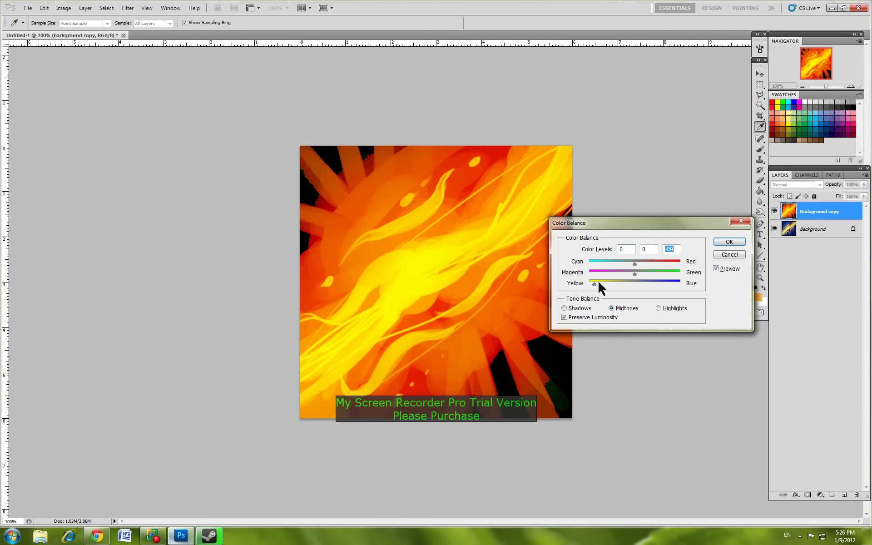
{"action": "left_click", "coordinate": [729, 241]}
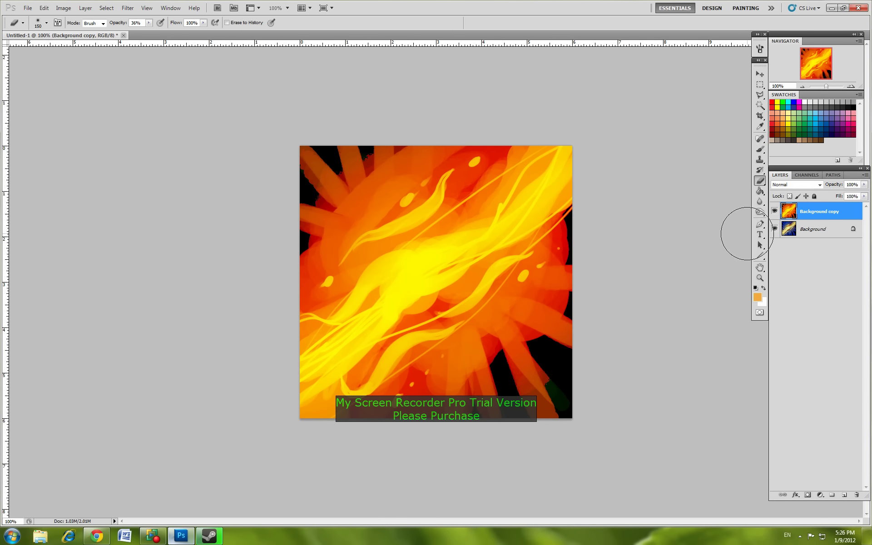
- Duplicate the Background as Background copy 2 and move it to the top of the stack
{"action": "left_click", "coordinate": [813, 230]}
{"action": "right_click", "coordinate": [813, 231]}
{"action": "left_click", "coordinate": [817, 253]}
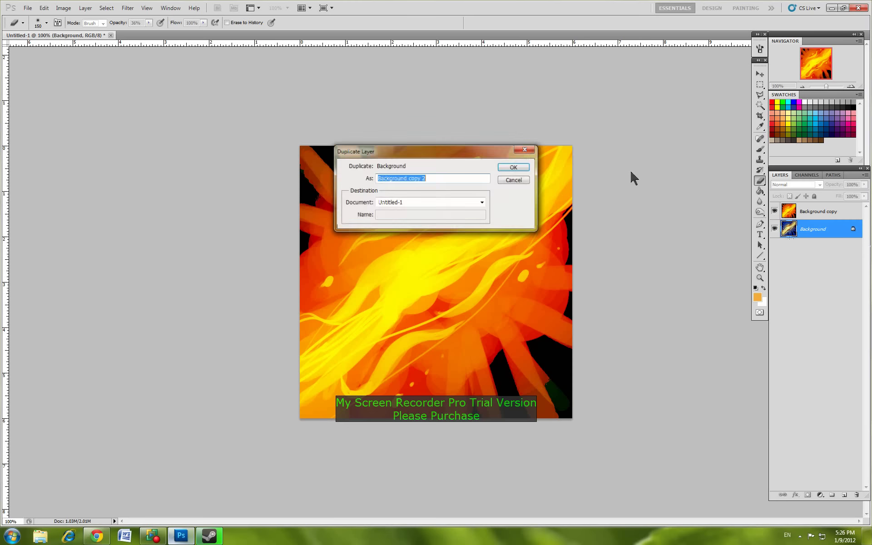
{"action": "left_click", "coordinate": [513, 167]}
{"action": "left_click_drag", "start_coordinate": [818, 229], "coordinate": [820, 210]}
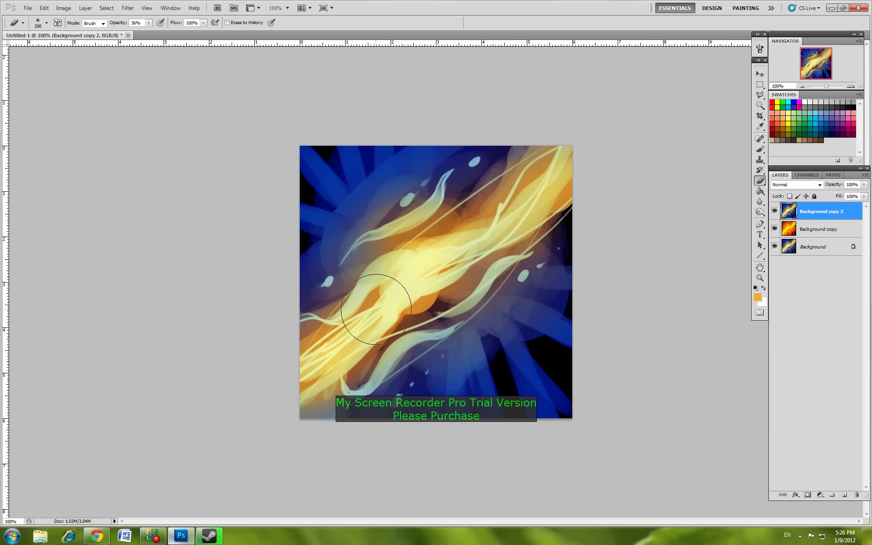
- Erase blue from the centre, left and lower right of the top layer with varied brush sizes
{"action": "key", "text": "bracketright"}
{"action": "key", "text": "bracketright"}
{"action": "key", "text": "bracketright"}
{"action": "key", "text": "bracketright"}
{"action": "mouse_move", "coordinate": [354, 290]}
{"action": "left_mouse_down"}
{"action": "mouse_move", "coordinate": [445, 236]}
{"action": "mouse_move", "coordinate": [463, 309]}
{"action": "left_mouse_up"}
{"action": "left_click_drag", "start_coordinate": [450, 181], "coordinate": [454, 190]}
{"action": "key", "text": "bracketleft"}
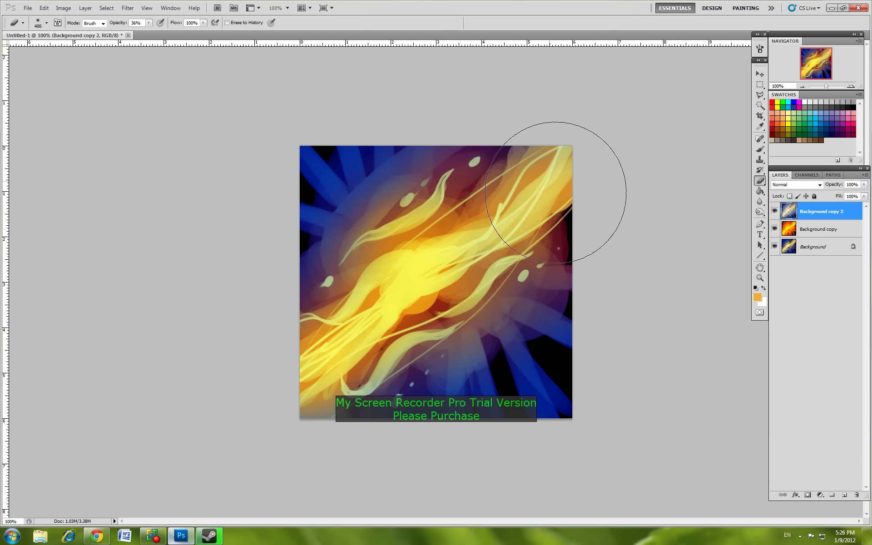
{"action": "key", "text": "bracketleft"}
{"action": "left_click_drag", "start_coordinate": [336, 213], "coordinate": [327, 286]}
{"action": "mouse_move", "coordinate": [409, 377]}
{"action": "left_mouse_down"}
{"action": "mouse_move", "coordinate": [482, 354]}
{"action": "mouse_move", "coordinate": [504, 317]}
{"action": "mouse_move", "coordinate": [471, 327]}
{"action": "mouse_move", "coordinate": [522, 282]}
{"action": "left_mouse_up"}
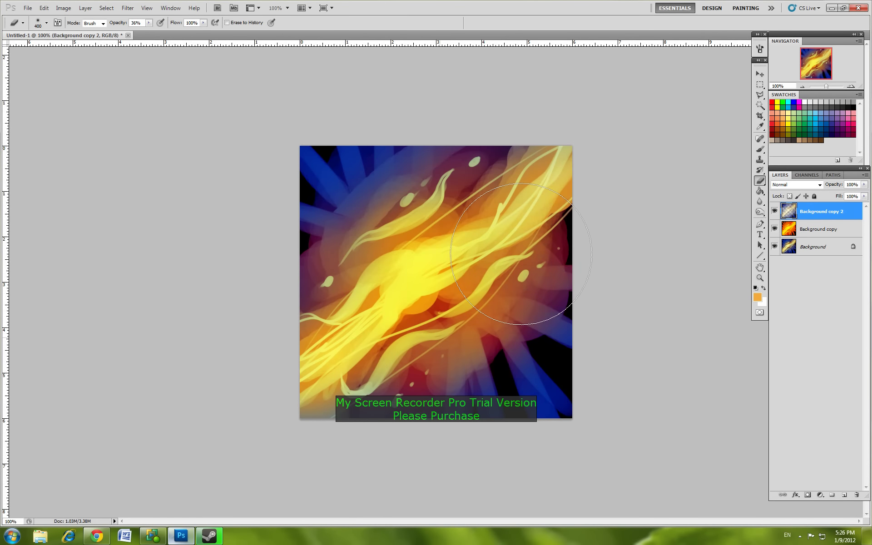
{"action": "key", "text": "bracketright"}
{"action": "key", "text": "bracketright"}
{"action": "left_click_drag", "start_coordinate": [508, 150], "coordinate": [513, 159]}
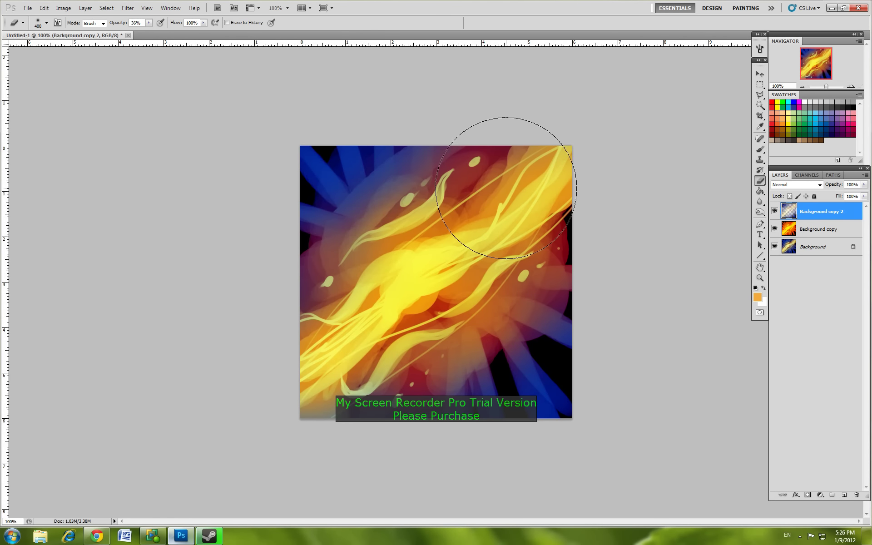
- Undo two strokes, then erase with a larger brush to reveal orange at the top and right
{"action": "key", "text": "ctrl+alt+z"}
{"action": "key", "text": "ctrl+alt+z"}
{"action": "key", "text": "ctrl+alt+z"}
{"action": "key", "text": "ctrl+alt+z"}
{"action": "key", "text": "ctrl+alt+z"}
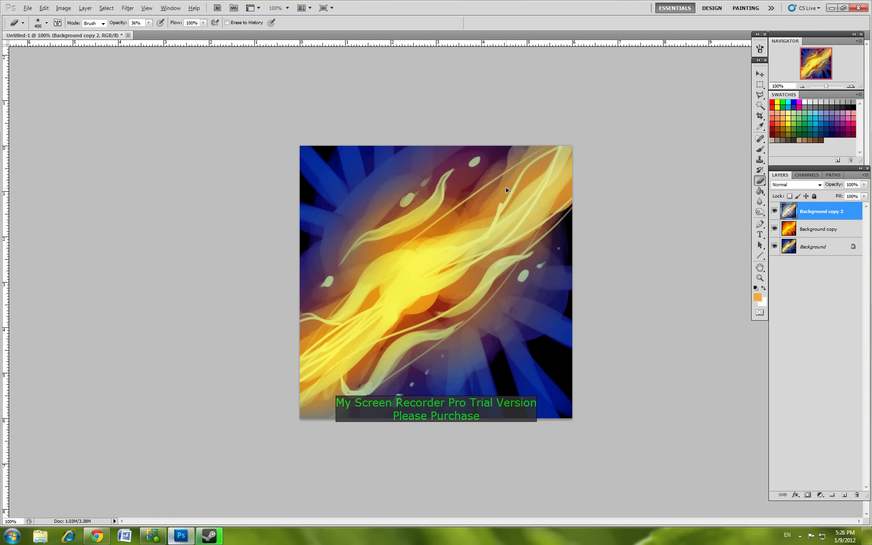
{"action": "key", "text": "ctrl+alt+z"}
{"action": "key", "text": "ctrl+alt+z"}
{"action": "key", "text": "bracketright"}
{"action": "left_click_drag", "start_coordinate": [427, 91], "coordinate": [642, 243]}
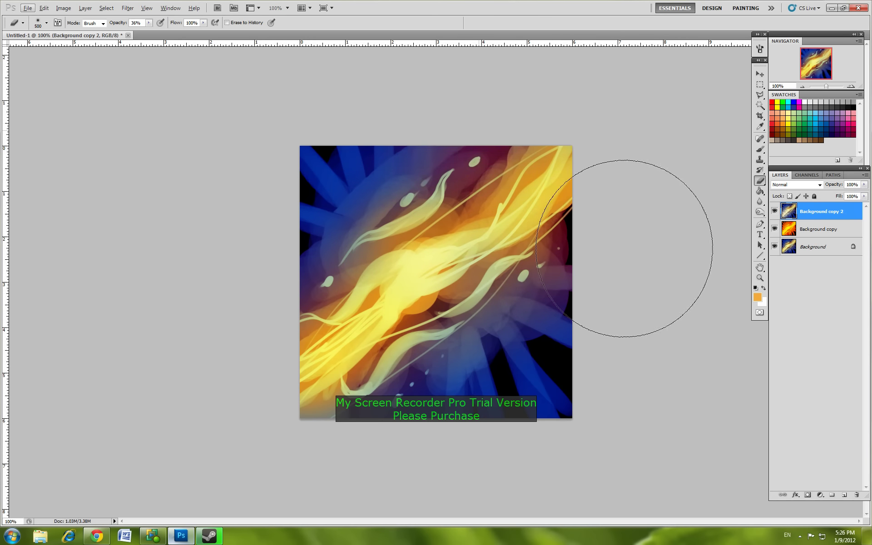
{"action": "left_click_drag", "start_coordinate": [472, 82], "coordinate": [409, 104]}
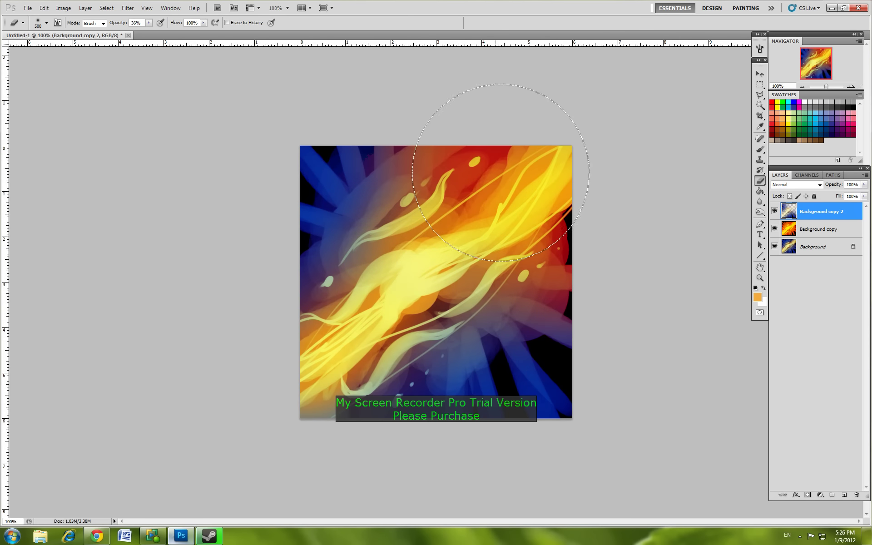
{"action": "left_click_drag", "start_coordinate": [554, 309], "coordinate": [685, 292]}
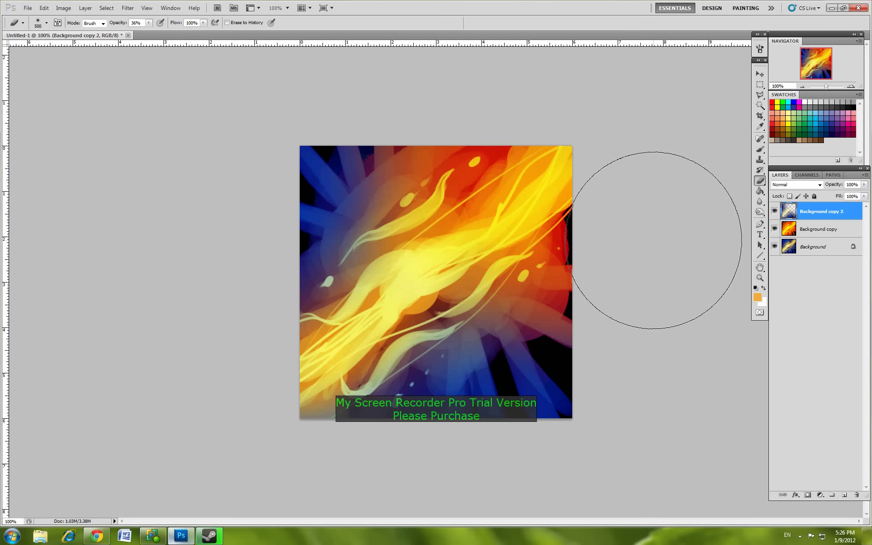
- Merge all layers into one Background and darken it with Brightness -64, Contrast 44
{"action": "left_click", "coordinate": [826, 247], "text": "shift"}
{"action": "key", "text": "ctrl+e"}
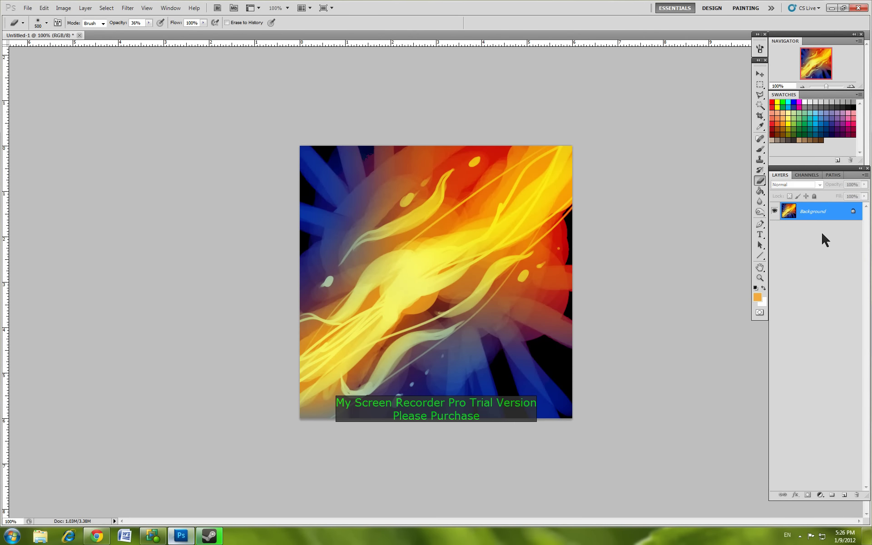
{"action": "left_click", "coordinate": [63, 8]}
{"action": "left_click", "coordinate": [169, 31]}
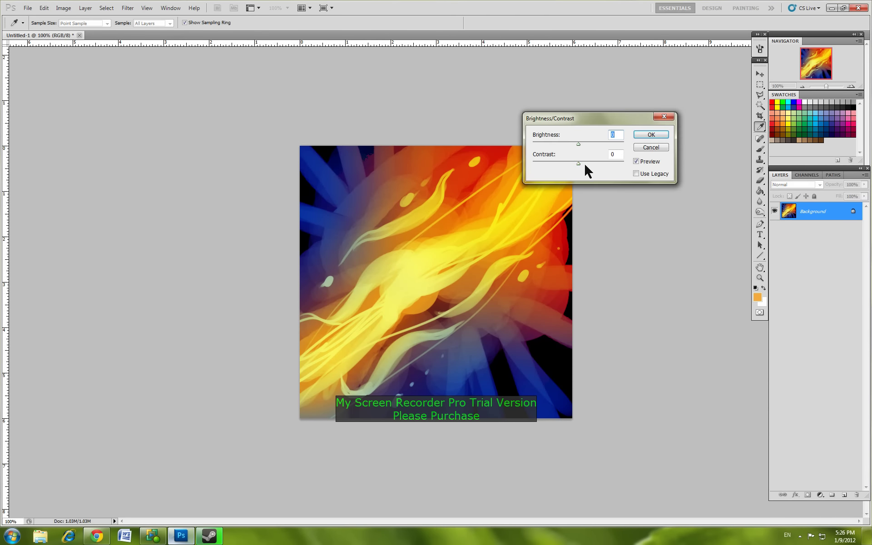
{"action": "mouse_move", "coordinate": [584, 163]}
{"action": "left_mouse_down"}
{"action": "mouse_move", "coordinate": [610, 164]}
{"action": "mouse_move", "coordinate": [559, 144]}
{"action": "left_mouse_up"}
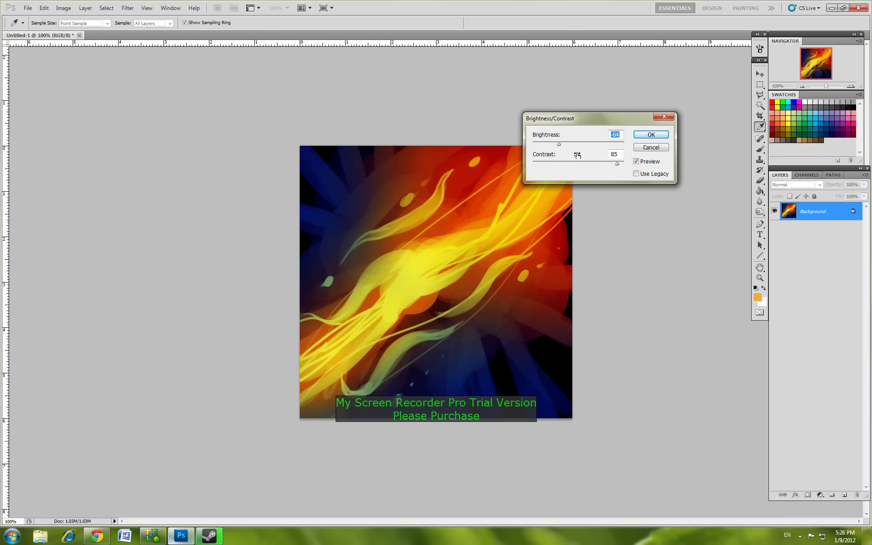
{"action": "left_click", "coordinate": [643, 133]}
- Paint thin pale yellow streaks from the centre toward the lower-left and left edges
{"action": "key", "text": "e"}
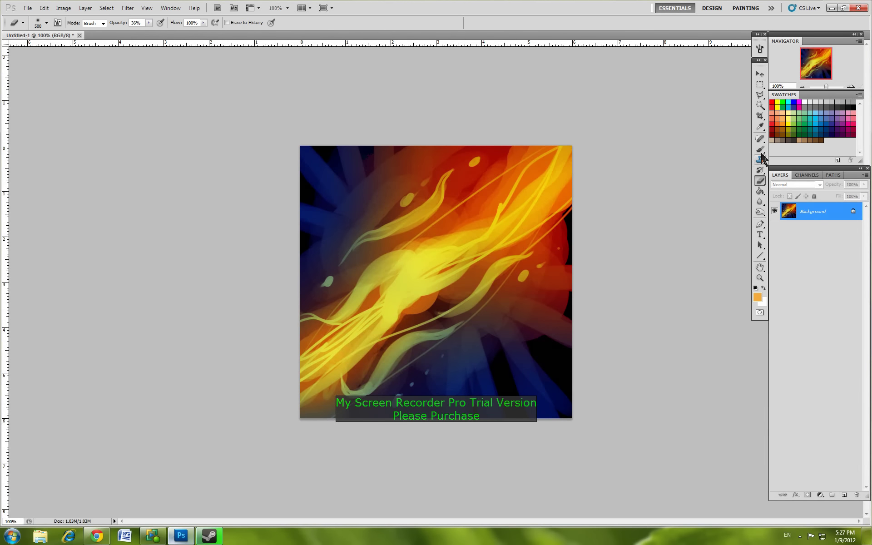
{"action": "left_click", "coordinate": [759, 150]}
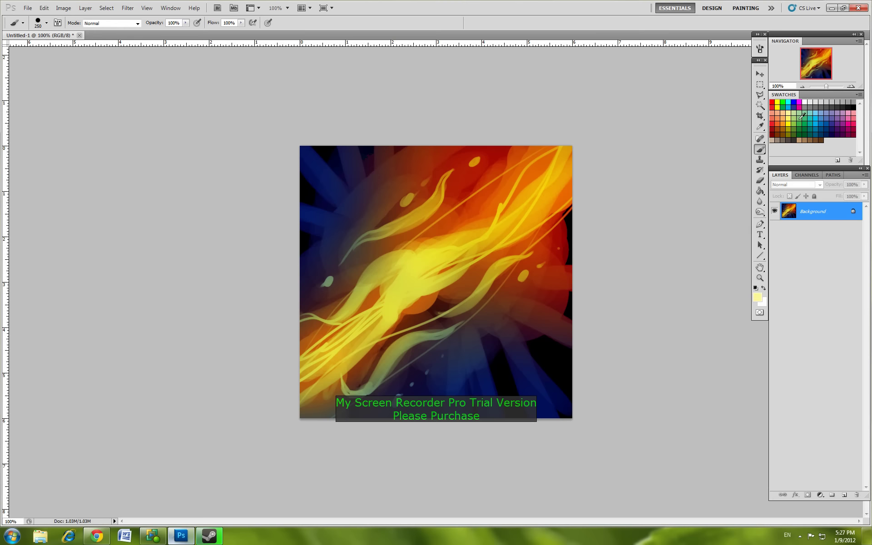
{"action": "key", "text": "bracketleft"}
{"action": "key", "text": "bracketleft"}
{"action": "key", "text": "bracketleft"}
{"action": "key", "text": "bracketleft"}
{"action": "key", "text": "bracketleft"}
{"action": "mouse_move", "coordinate": [431, 261]}
{"action": "left_mouse_down"}
{"action": "mouse_move", "coordinate": [388, 309]}
{"action": "mouse_move", "coordinate": [295, 381]}
{"action": "mouse_move", "coordinate": [429, 273]}
{"action": "left_mouse_up"}
{"action": "key", "text": "bracketleft"}
{"action": "key", "text": "bracketleft"}
{"action": "key", "text": "bracketleft"}
{"action": "key", "text": "bracketleft"}
{"action": "mouse_move", "coordinate": [301, 328]}
{"action": "left_mouse_down"}
{"action": "mouse_move", "coordinate": [350, 313]}
{"action": "mouse_move", "coordinate": [417, 263]}
{"action": "left_mouse_up"}
- Paint thicker yellow streaks toward the top-right, set the brush to 180 px, and add Layer 1
{"action": "key", "text": "bracketright"}
{"action": "key", "text": "bracketright"}
{"action": "mouse_move", "coordinate": [351, 305]}
{"action": "left_mouse_down"}
{"action": "mouse_move", "coordinate": [422, 268]}
{"action": "mouse_move", "coordinate": [570, 147]}
{"action": "left_mouse_up"}
{"action": "left_click_drag", "start_coordinate": [485, 238], "coordinate": [583, 169]}
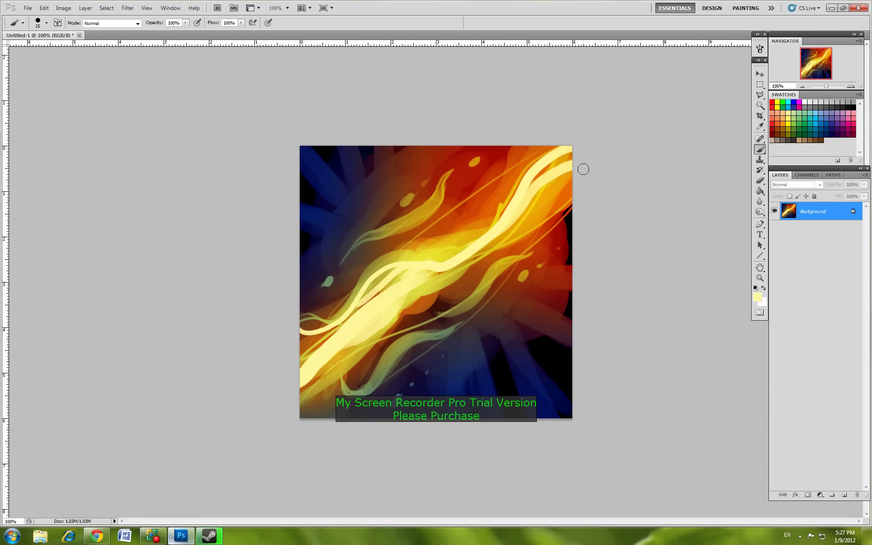
{"action": "mouse_move", "coordinate": [496, 225]}
{"action": "left_mouse_down"}
{"action": "mouse_move", "coordinate": [420, 307]}
{"action": "mouse_move", "coordinate": [300, 394]}
{"action": "left_mouse_up"}
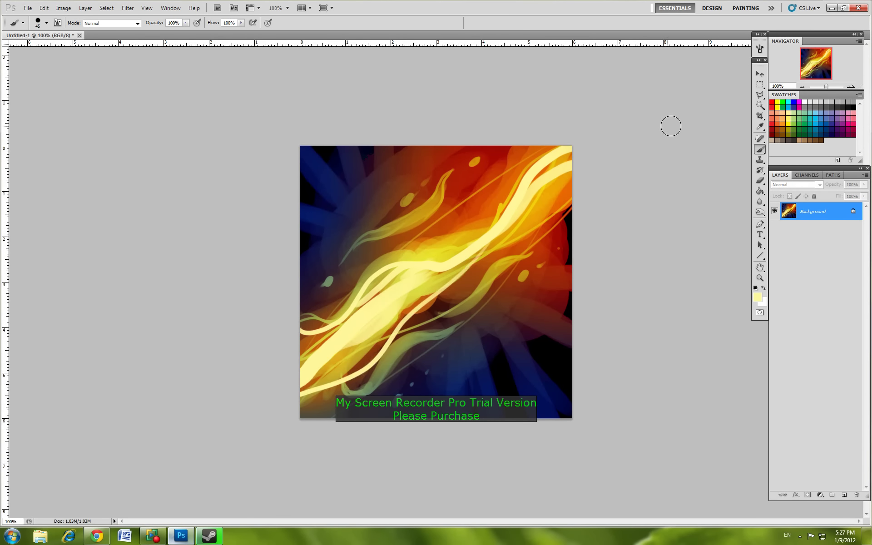
{"action": "key", "text": "bracketright"}
{"action": "key", "text": "bracketright"}
{"action": "right_click", "coordinate": [516, 220]}
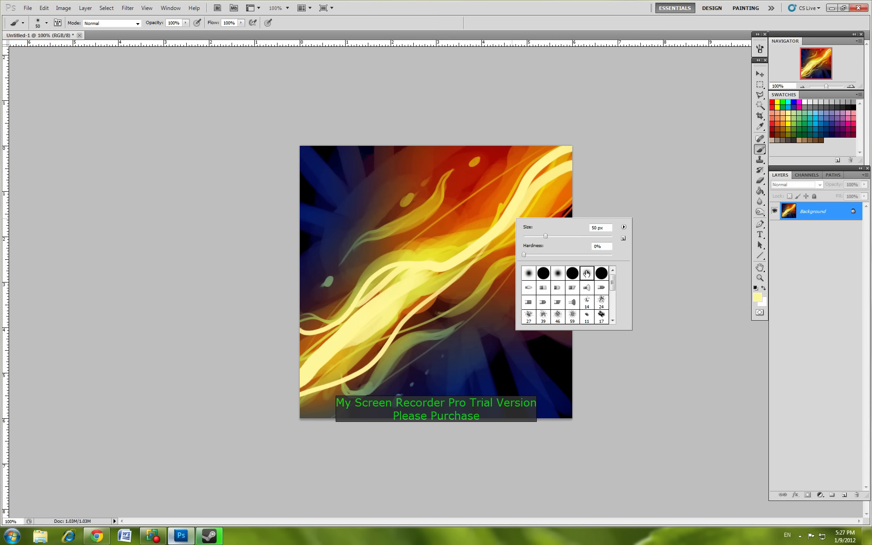
{"action": "left_click_drag", "start_coordinate": [566, 235], "coordinate": [601, 235]}
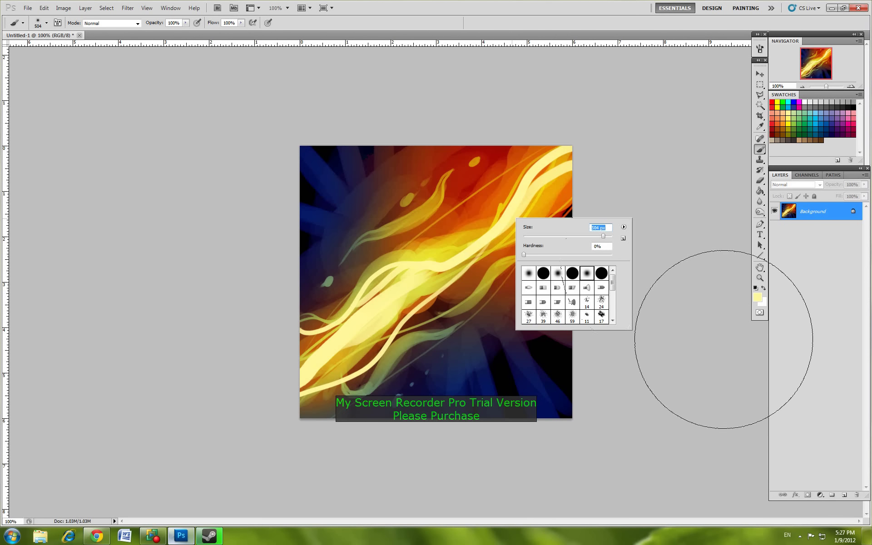
{"action": "left_click", "coordinate": [845, 496]}
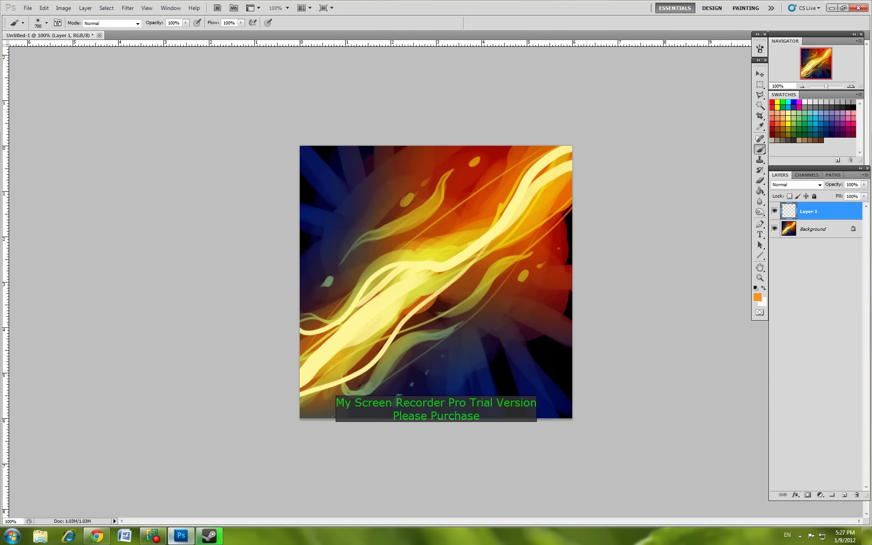
- Paint large soft orange and pale yellow glows over the upper-right on Layer 1
{"action": "mouse_move", "coordinate": [504, 171]}
{"action": "left_mouse_down"}
{"action": "mouse_move", "coordinate": [571, 208]}
{"action": "mouse_move", "coordinate": [539, 88]}
{"action": "mouse_move", "coordinate": [568, 203]}
{"action": "left_mouse_up"}
{"action": "key", "text": "bracketright"}
{"action": "key", "text": "bracketright"}
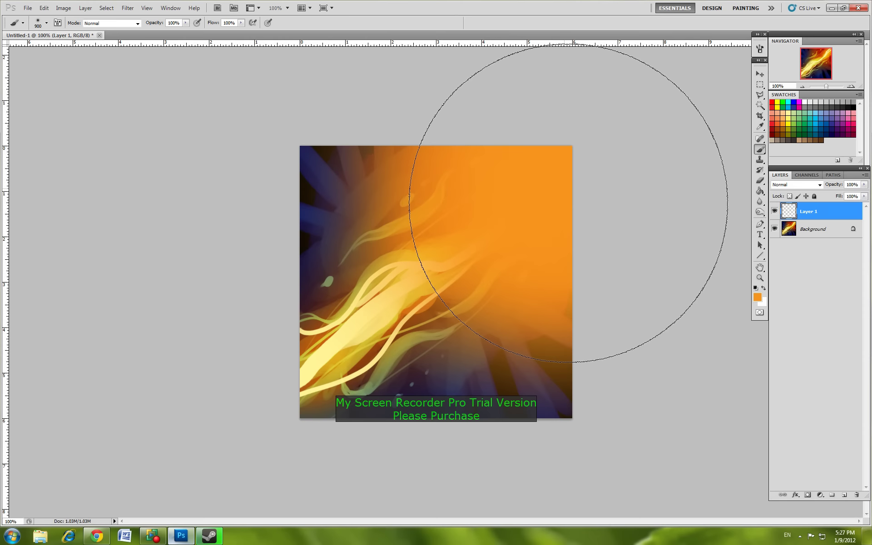
{"action": "key", "text": "bracketleft"}
{"action": "key", "text": "bracketleft"}
{"action": "key", "text": "bracketleft"}
{"action": "key", "text": "bracketleft"}
{"action": "key", "text": "bracketleft"}
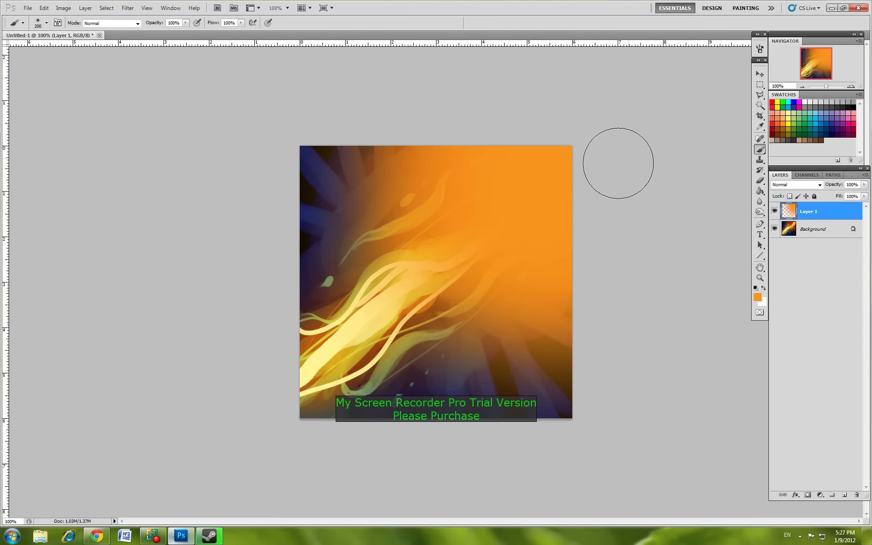
{"action": "key", "text": "bracketright"}
{"action": "key", "text": "bracketright"}
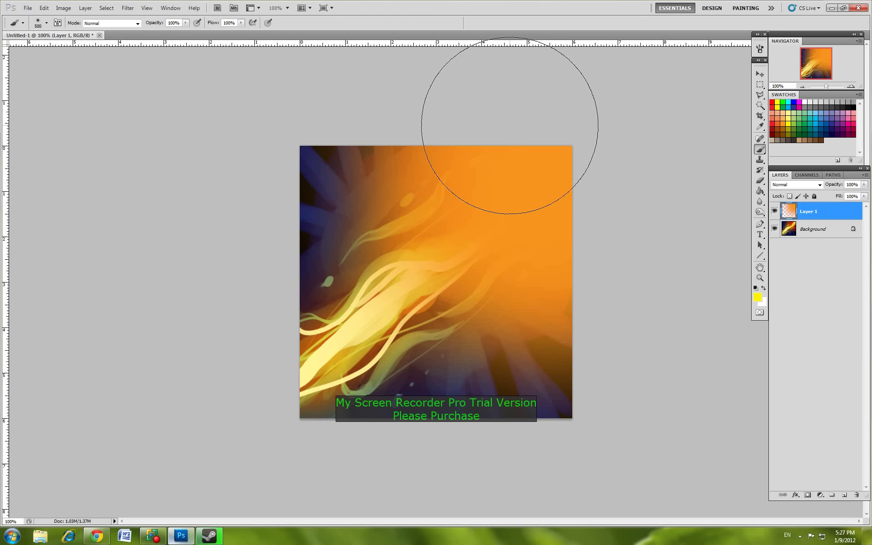
{"action": "key", "text": "bracketleft"}
{"action": "mouse_move", "coordinate": [515, 126]}
{"action": "left_mouse_down"}
{"action": "mouse_move", "coordinate": [585, 219]}
{"action": "mouse_move", "coordinate": [586, 250]}
{"action": "left_mouse_up"}
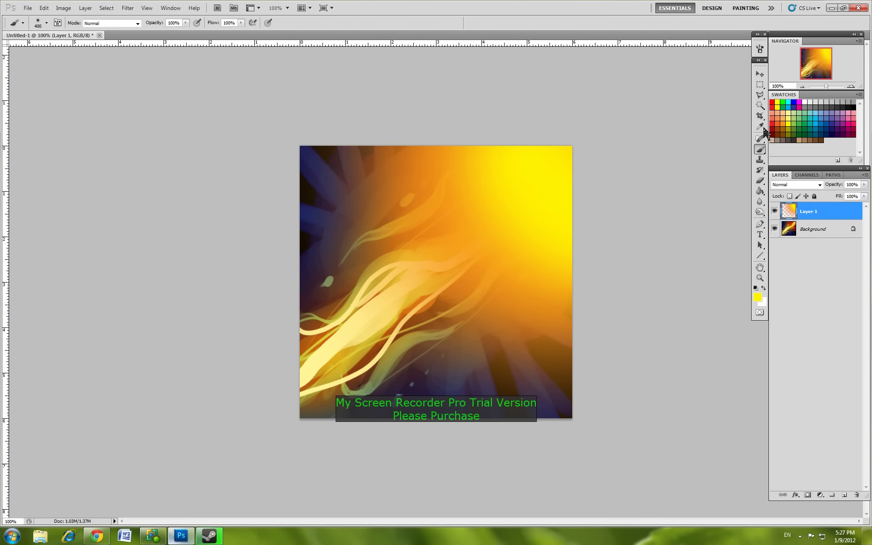
{"action": "left_click", "coordinate": [792, 113]}
{"action": "left_click_drag", "start_coordinate": [578, 127], "coordinate": [551, 116]}
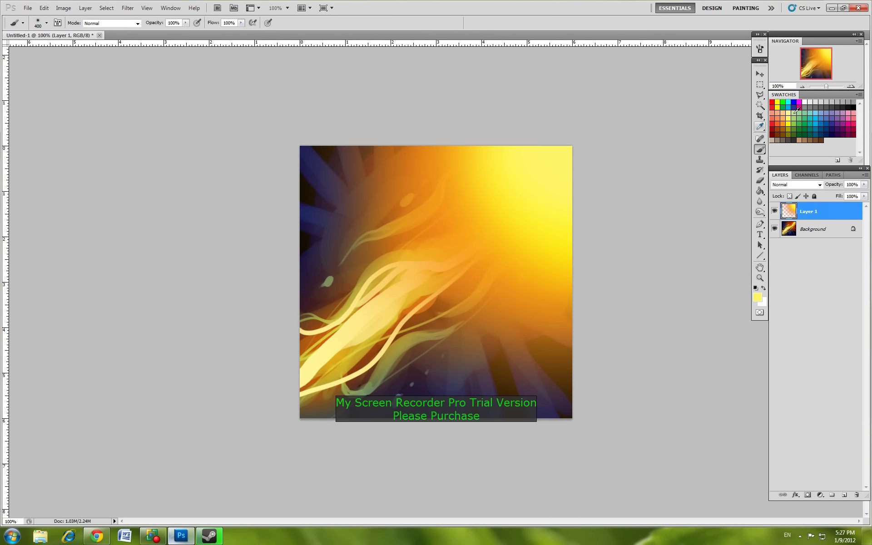
- Add a white glow in the upper-right corner, fade Layer 1 to about 56%, and add Layer 2
{"action": "key", "text": "bracketleft"}
{"action": "left_click_drag", "start_coordinate": [542, 150], "coordinate": [589, 171]}
{"action": "left_click", "coordinate": [804, 102]}
{"action": "left_click_drag", "start_coordinate": [525, 111], "coordinate": [577, 159]}
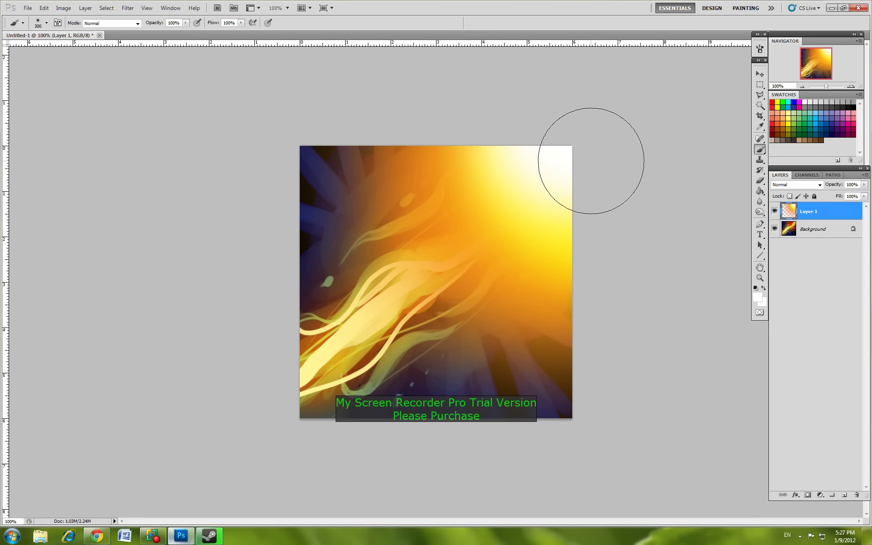
{"action": "left_click", "coordinate": [863, 185]}
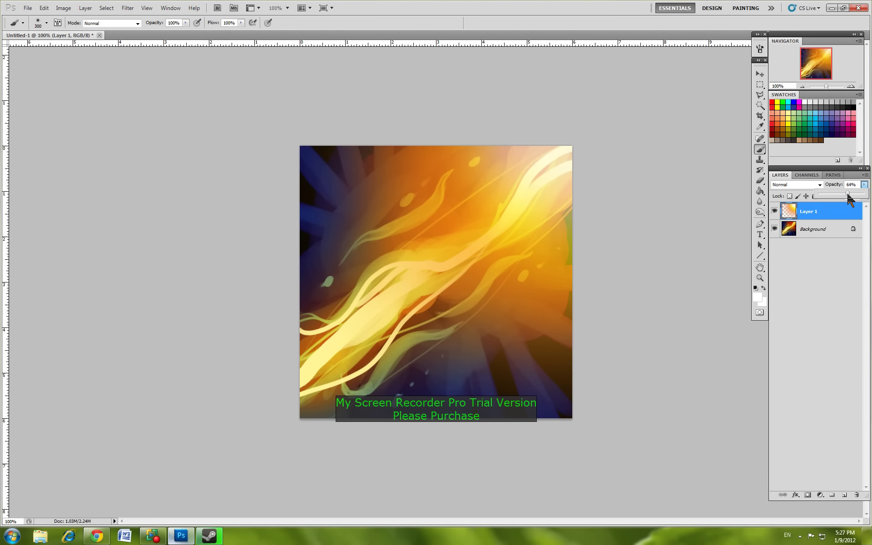
{"action": "left_click_drag", "start_coordinate": [847, 195], "coordinate": [847, 195]}
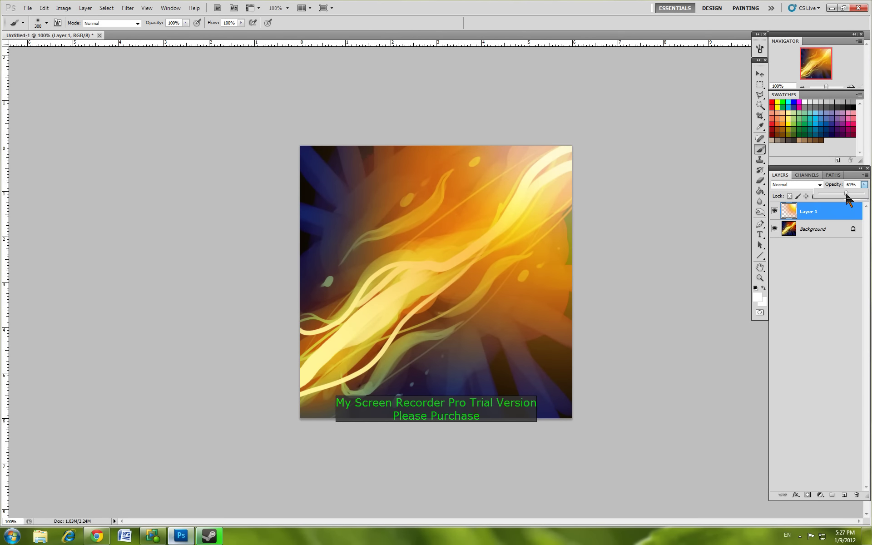
{"action": "left_click", "coordinate": [843, 495]}
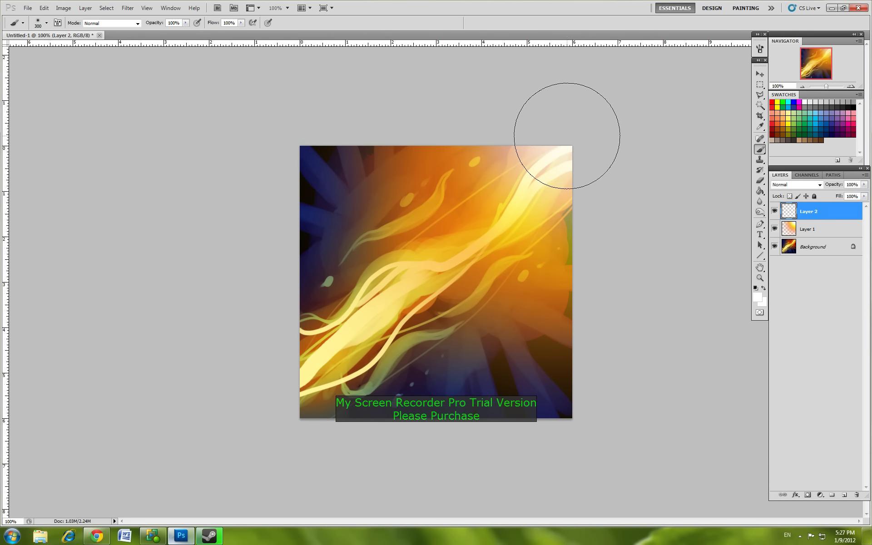
- Dab a large white glow at the top-right and a small 20 px white spark on Layer 2
{"action": "key", "text": "bracketright"}
{"action": "key", "text": "bracketright"}
{"action": "key", "text": "bracketright"}
{"action": "key", "text": "bracketright"}
{"action": "left_click", "coordinate": [586, 128]}
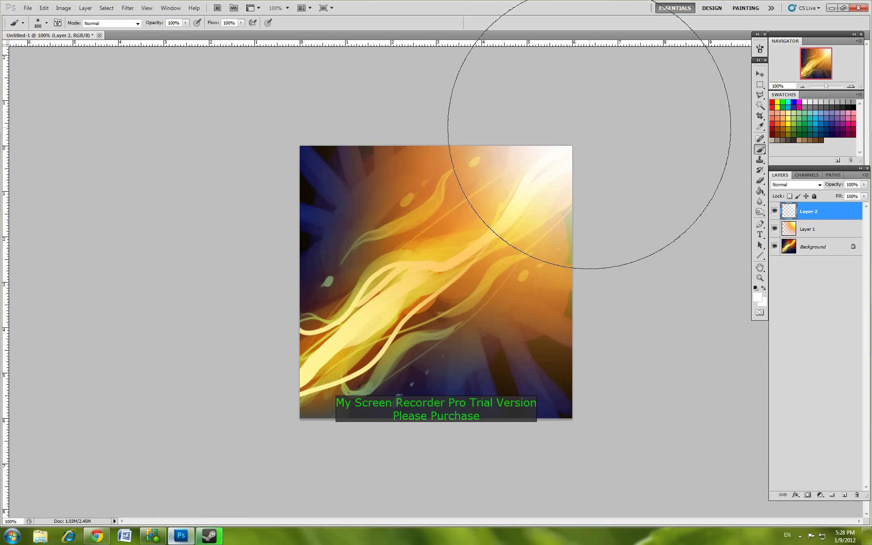
{"action": "key", "text": "bracketleft"}
{"action": "key", "text": "bracketleft"}
{"action": "key", "text": "bracketleft"}
{"action": "key", "text": "bracketleft"}
{"action": "key", "text": "bracketleft"}
{"action": "key", "text": "bracketleft"}
{"action": "key", "text": "bracketleft"}
{"action": "key", "text": "bracketleft"}
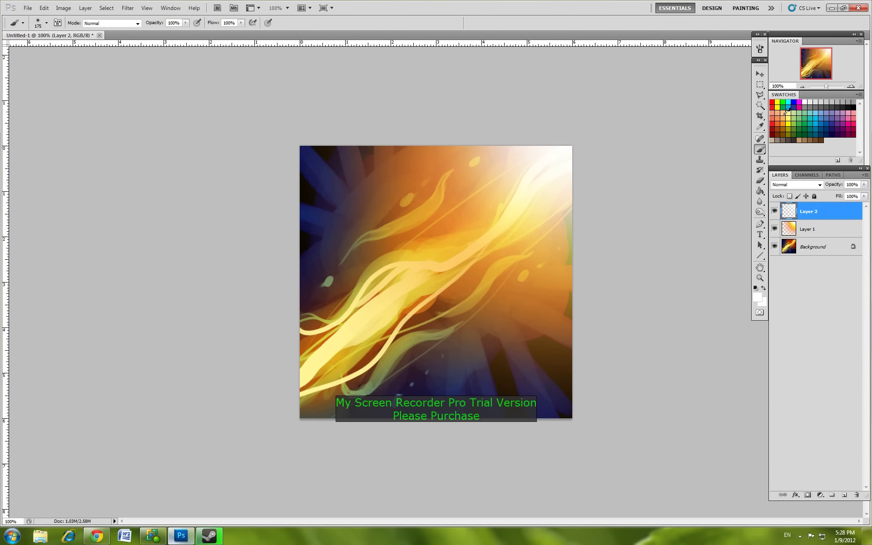
{"action": "key", "text": "bracketleft"}
{"action": "key", "text": "bracketleft"}
{"action": "key", "text": "bracketleft"}
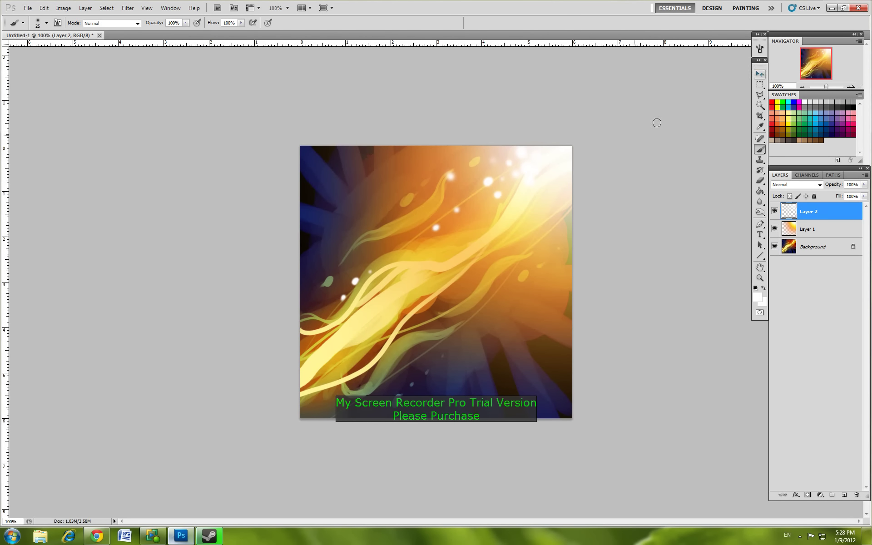
{"action": "key", "text": "bracketleft"}
{"action": "left_click", "coordinate": [517, 238]}
- Sample pale yellow from the canvas, then merge all layers into one Background with Ctrl+E
{"action": "left_click", "coordinate": [383, 301], "text": "alt"}
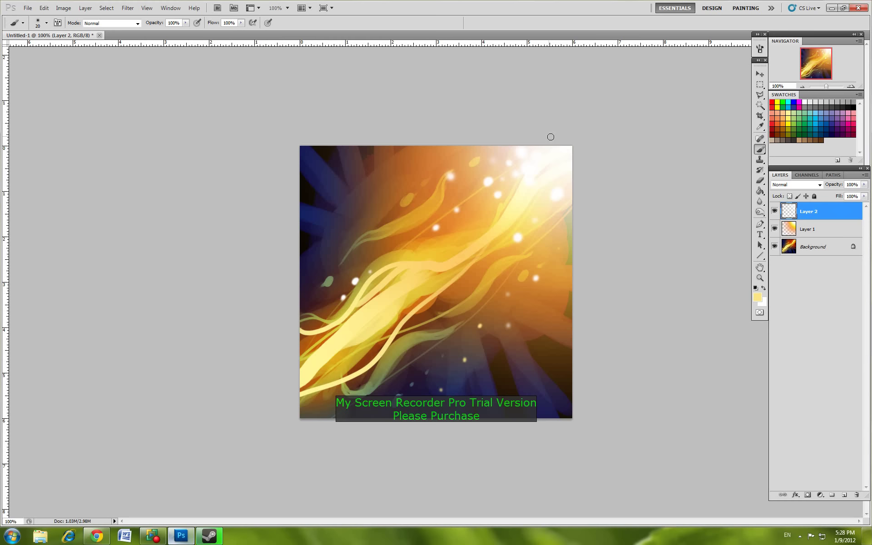
{"action": "left_click", "coordinate": [799, 239], "text": "shift"}
{"action": "key", "text": "ctrl+e"}
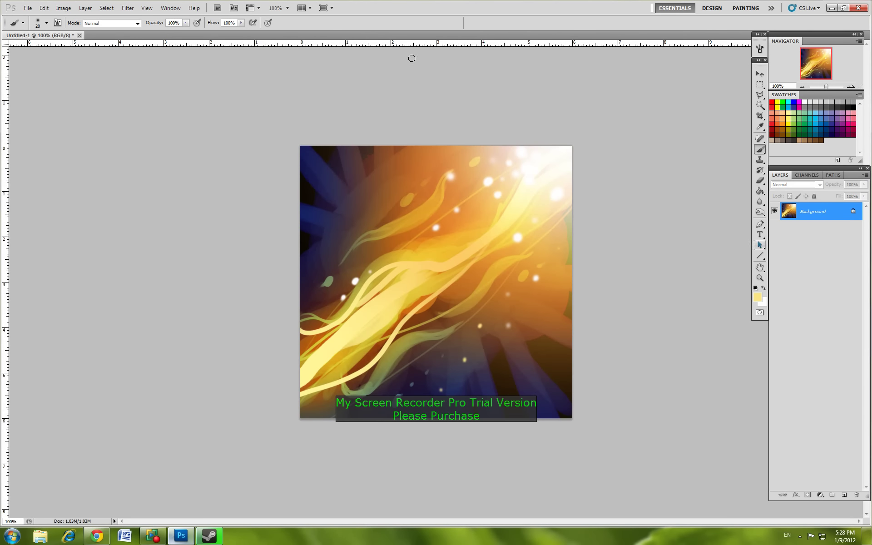
- Set Color Balance midtones to +73 red and -30 yellow to warm the painting
{"action": "left_click", "coordinate": [60, 7]}
{"action": "left_click", "coordinate": [425, 164]}
{"action": "key", "text": "ctrl+b"}
{"action": "left_click_drag", "start_coordinate": [655, 262], "coordinate": [668, 263]}
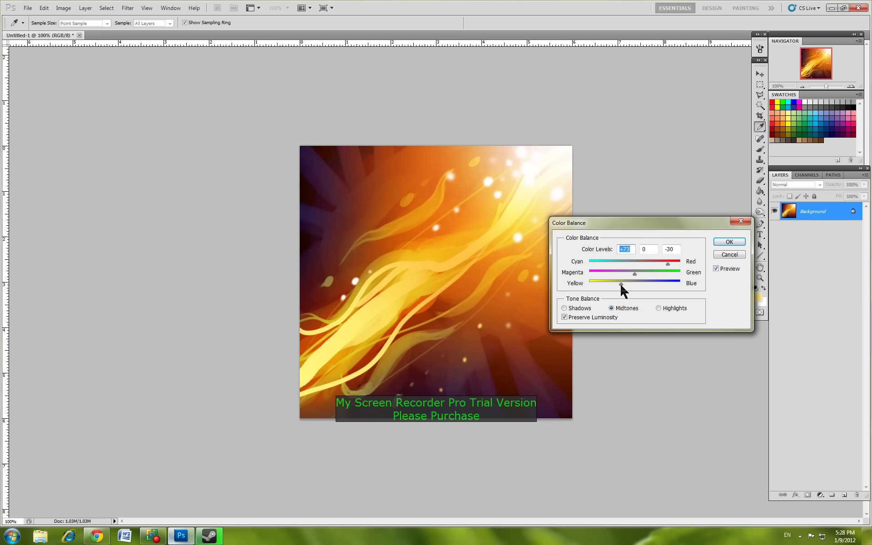
{"action": "left_click", "coordinate": [726, 241]}
{"action": "key", "text": "b"}
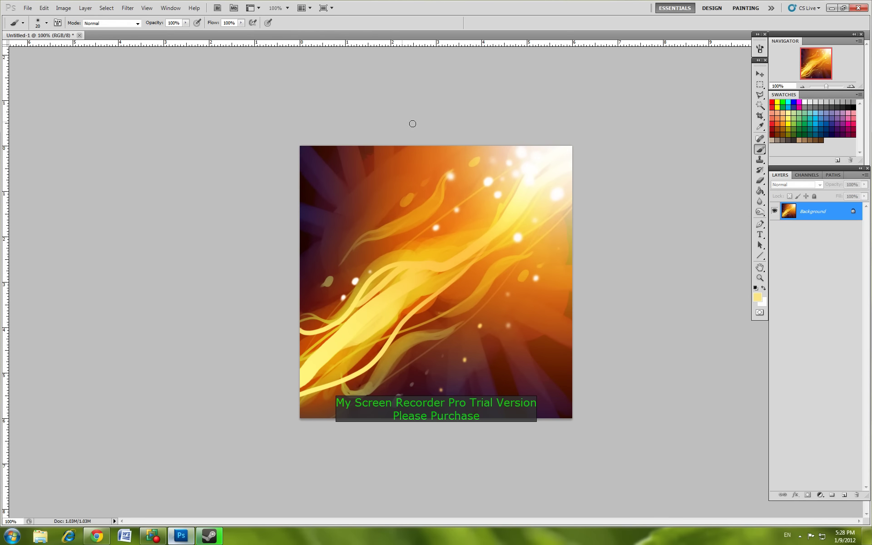
- Resize the image to 64 × 64 pixels in Image Size with proportions constrained
{"action": "left_click", "coordinate": [60, 9]}
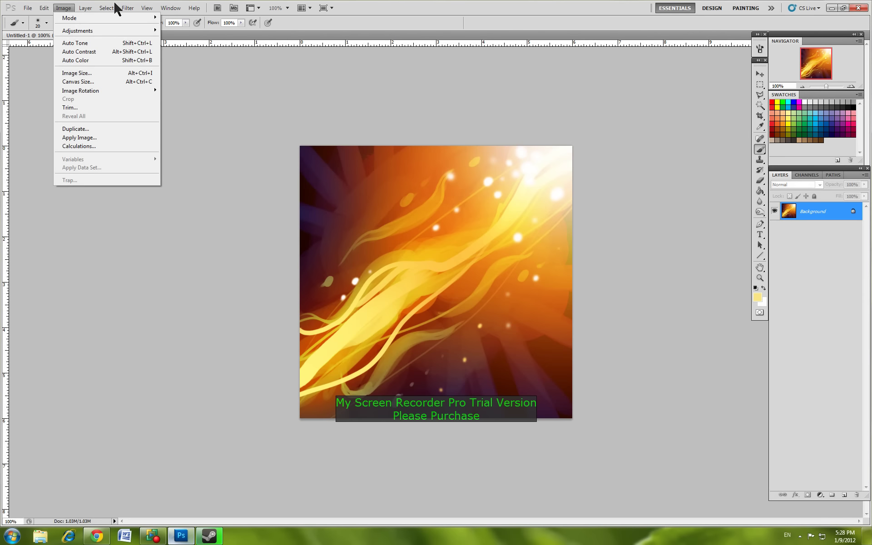
{"action": "left_click", "coordinate": [74, 72]}
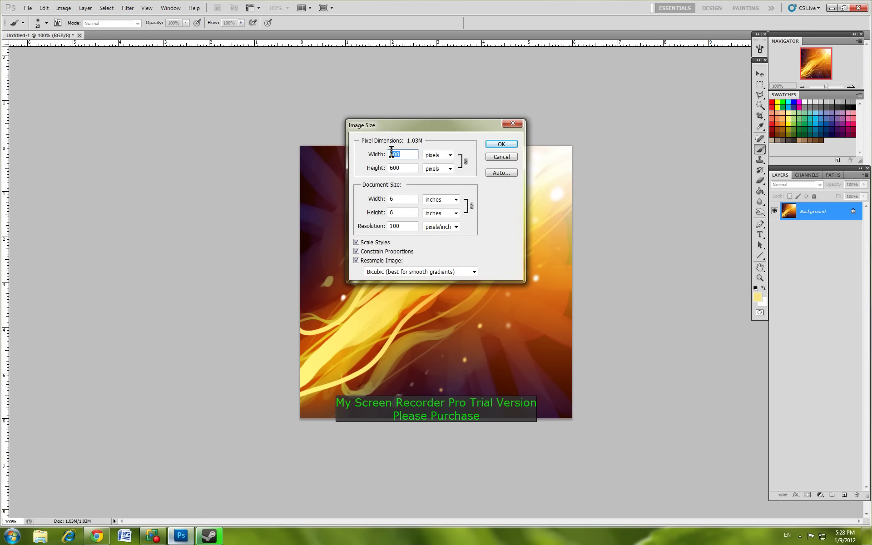
{"action": "type", "text": "64"}
{"action": "left_click", "coordinate": [488, 145]}
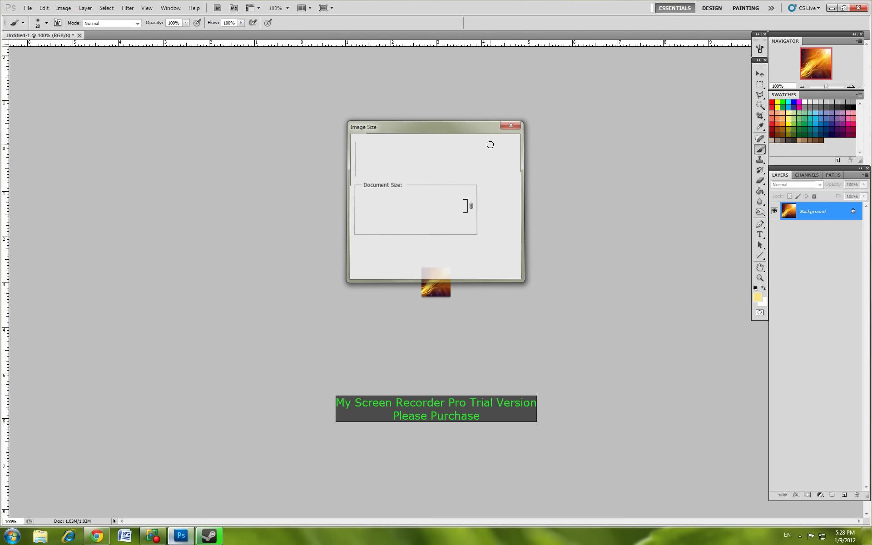
- Open warcraft3icondocument.psd from Pictures > Projects > Iconsz > Wc3_Image_Extractor_II
{"action": "left_click", "coordinate": [28, 8]}
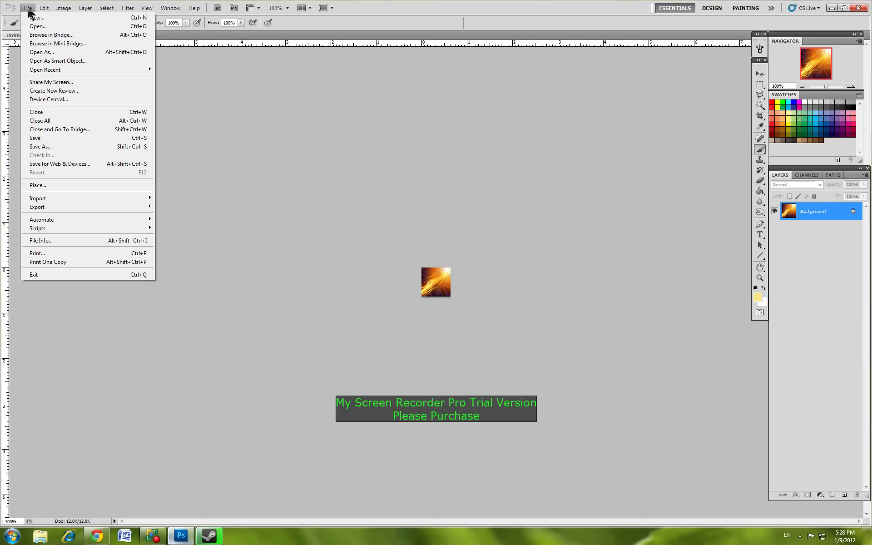
{"action": "left_click", "coordinate": [33, 23]}
{"action": "left_click", "coordinate": [136, 160]}
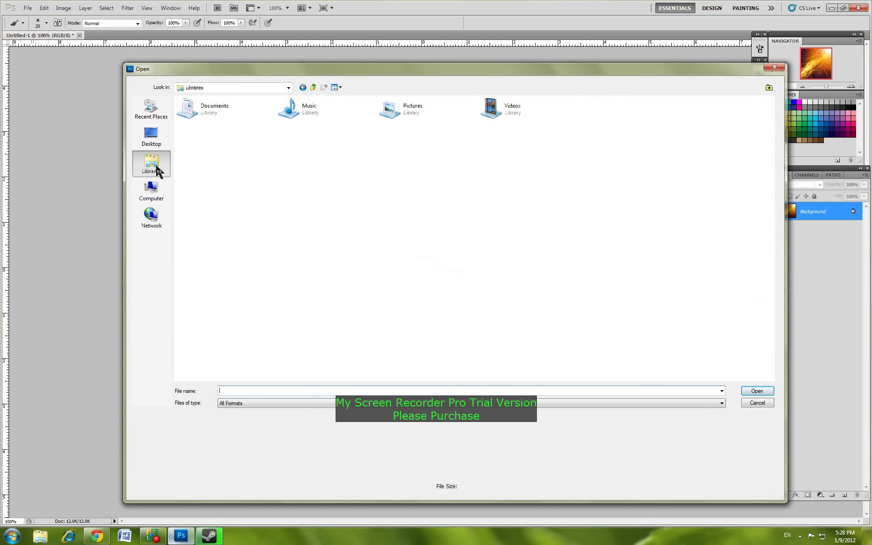
{"action": "double_click", "coordinate": [400, 105]}
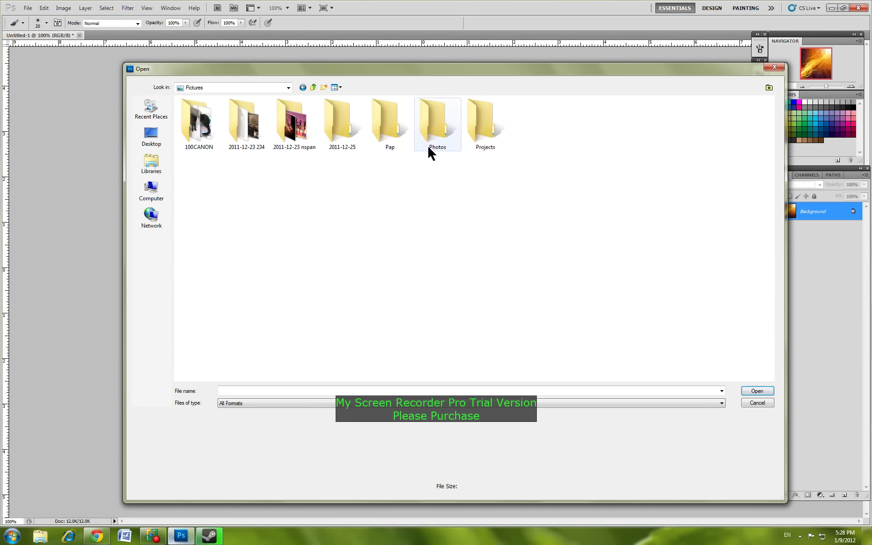
{"action": "double_click", "coordinate": [485, 129]}
{"action": "double_click", "coordinate": [338, 129]}
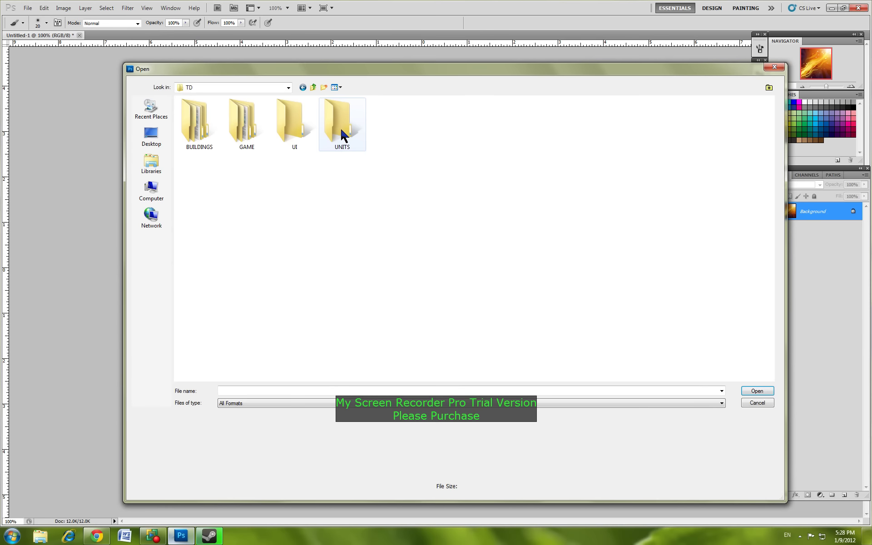
{"action": "left_click", "coordinate": [310, 86]}
{"action": "double_click", "coordinate": [256, 116]}
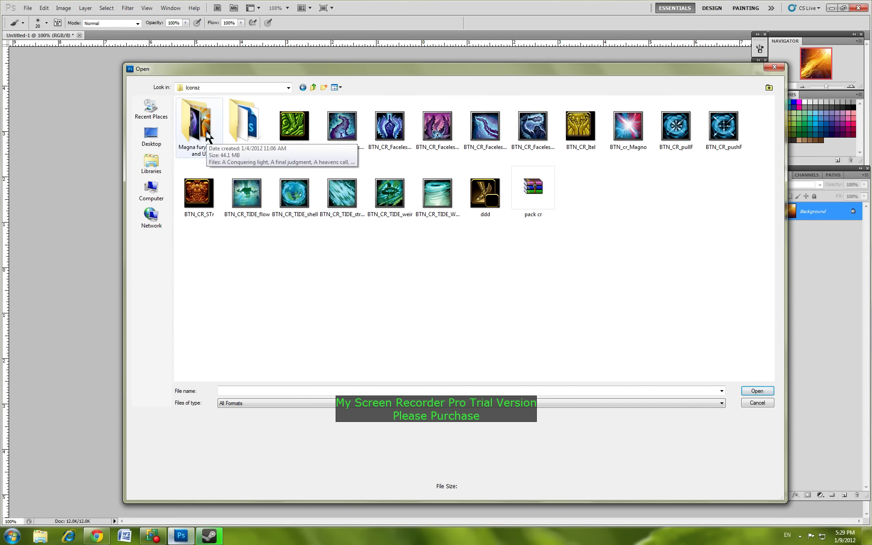
{"action": "double_click", "coordinate": [250, 128]}
{"action": "double_click", "coordinate": [436, 122]}
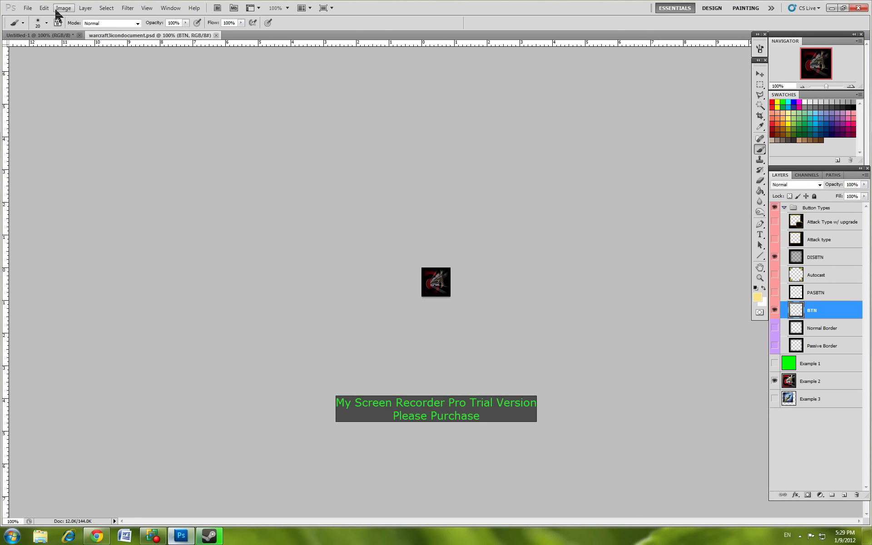
- Select all of the BTN border layer and copy it
{"action": "left_click", "coordinate": [105, 8]}
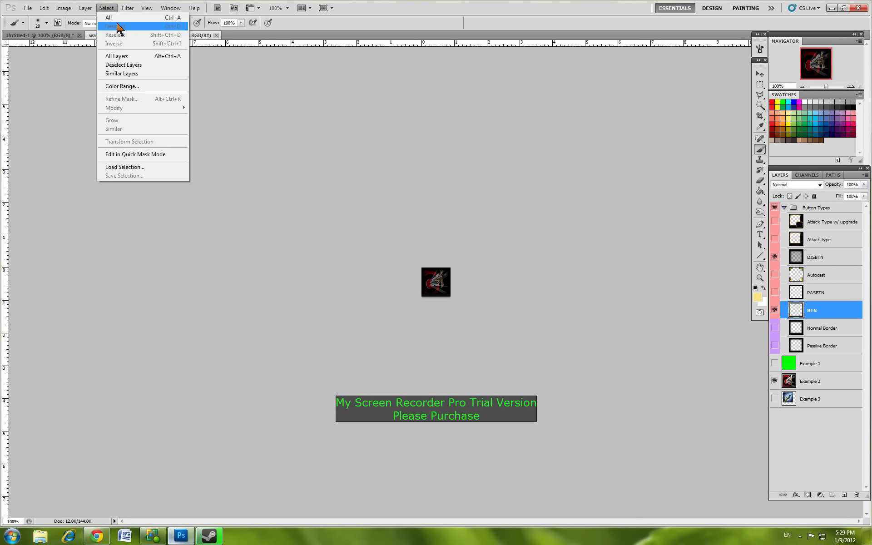
{"action": "left_click", "coordinate": [111, 17]}
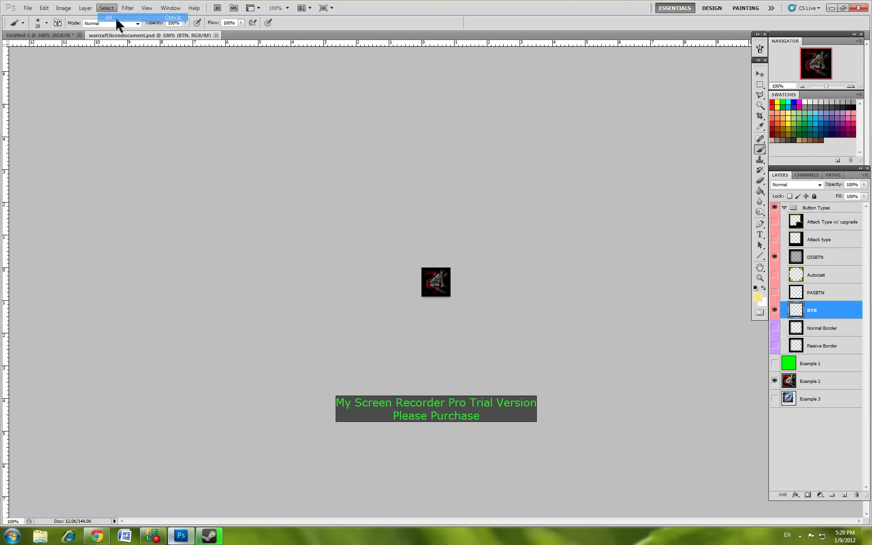
{"action": "left_click", "coordinate": [44, 7]}
{"action": "left_click", "coordinate": [58, 70]}
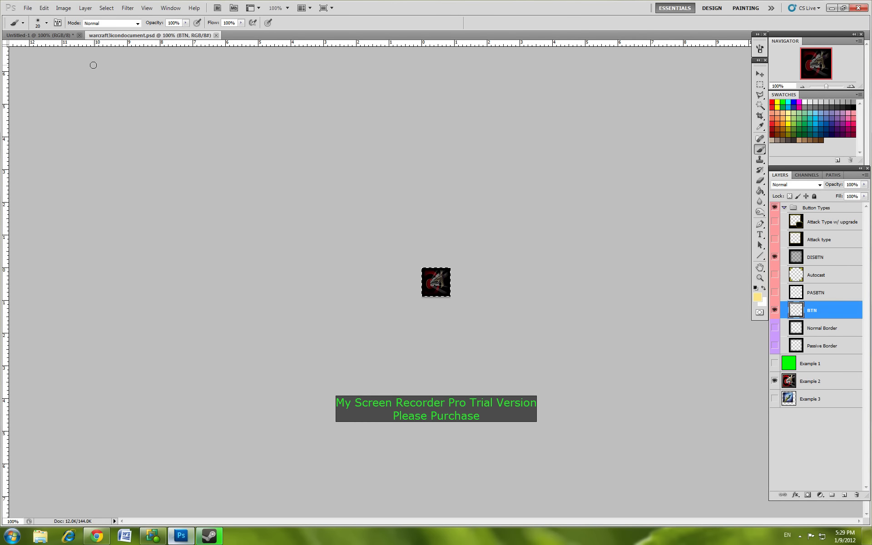
- Paste the BTN border onto the Untitled-1 flame icon and merge it with Ctrl+E
{"action": "left_click", "coordinate": [67, 36]}
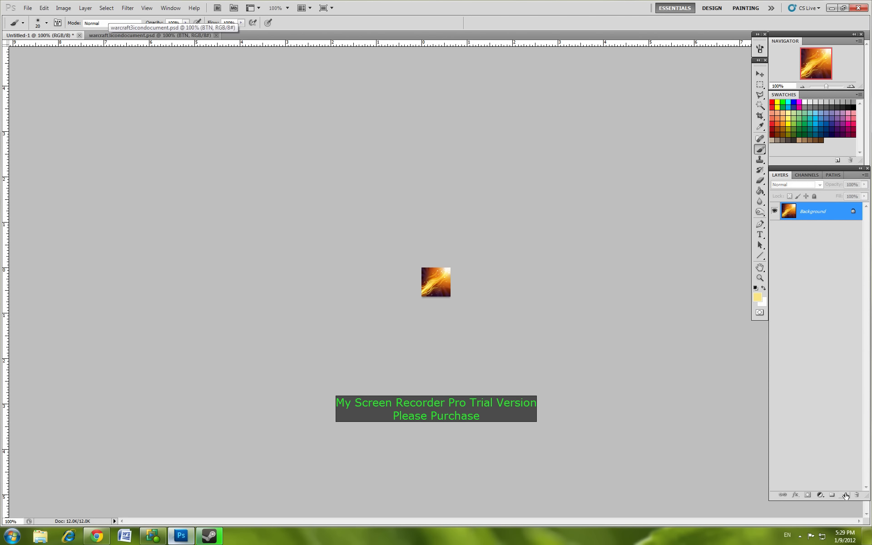
{"action": "left_click", "coordinate": [44, 7]}
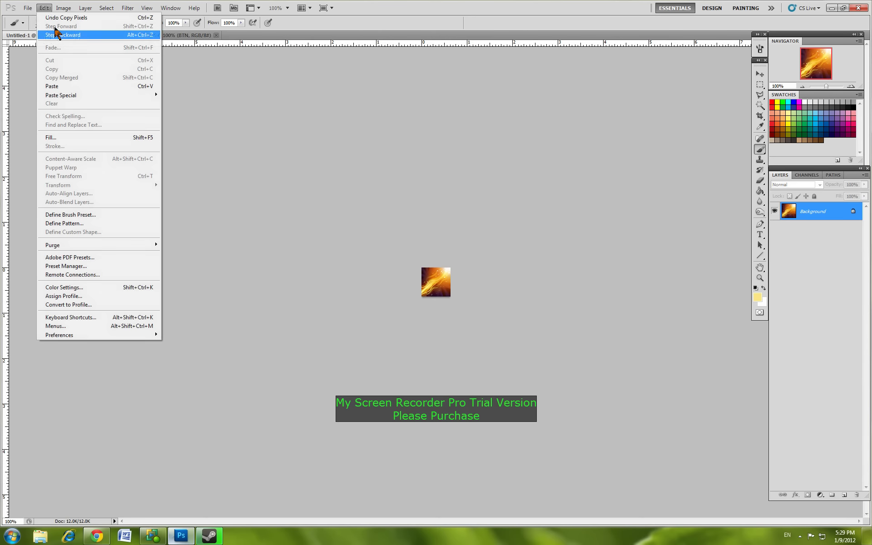
{"action": "left_click", "coordinate": [69, 87]}
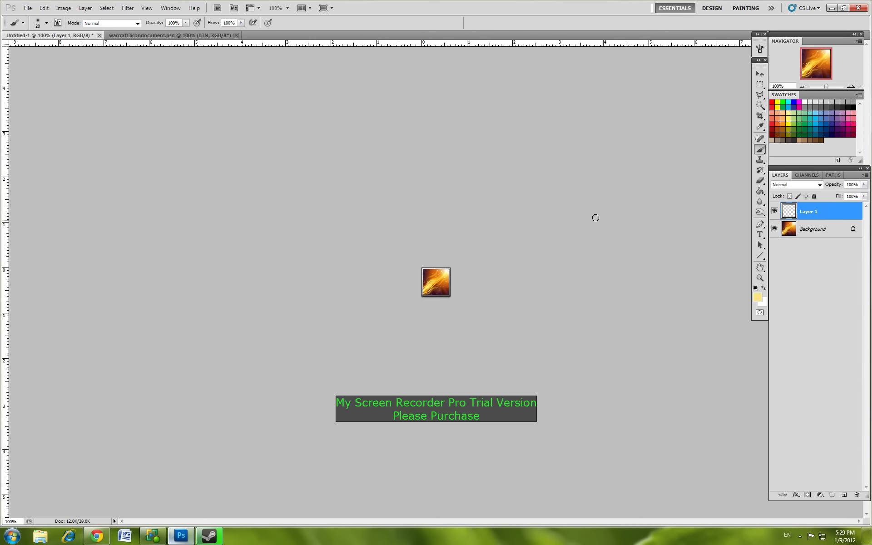
{"action": "key", "text": "ctrl+e"}
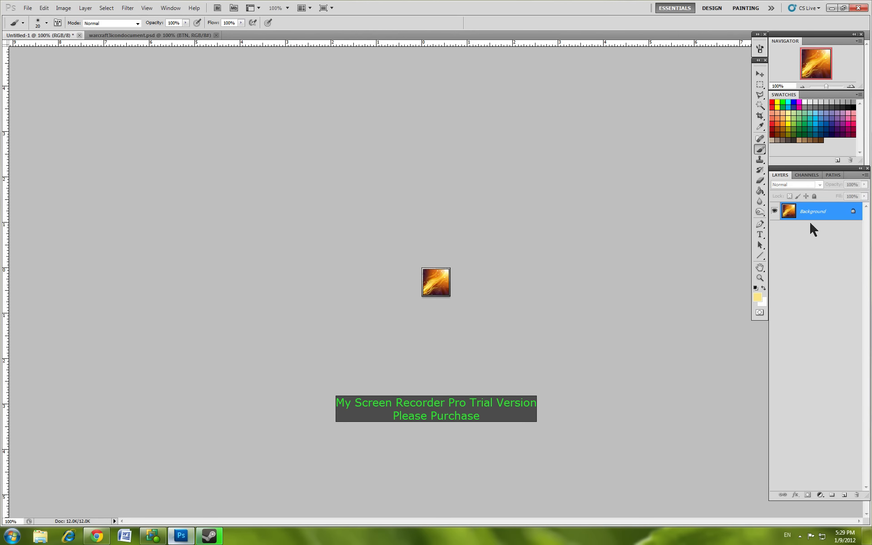
{"action": "left_click", "coordinate": [28, 7]}
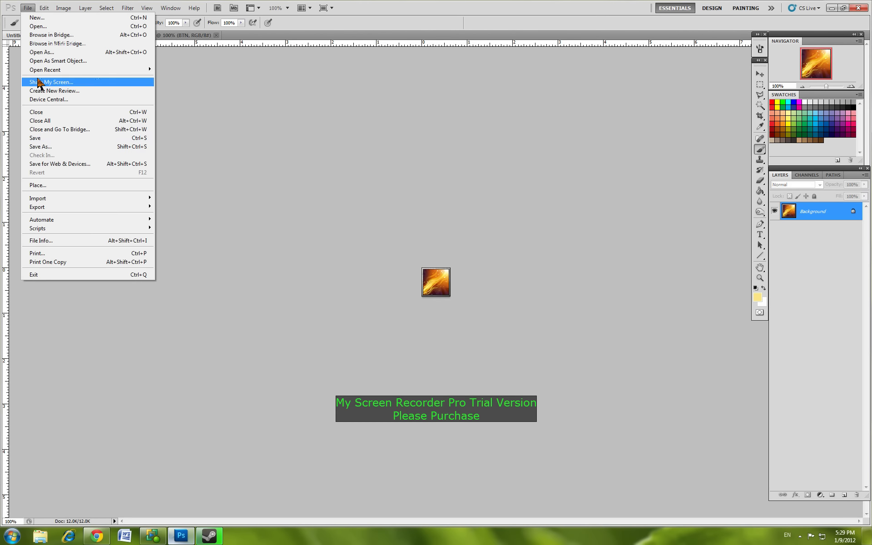
{"action": "left_click", "coordinate": [45, 147]}
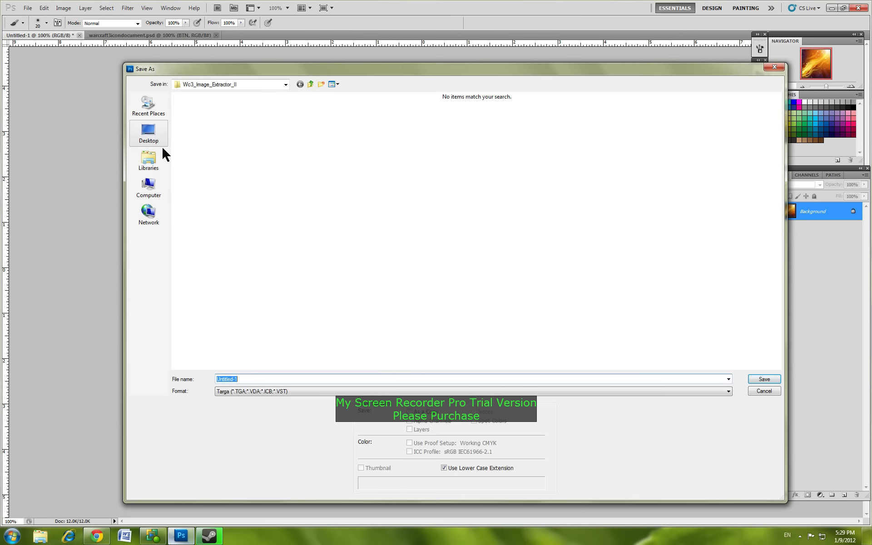
- Save to the Desktop as Targa, prefixing the name with BTN, using 32 bits/pixel
{"action": "left_click", "coordinate": [160, 144]}
{"action": "left_click", "coordinate": [276, 391]}
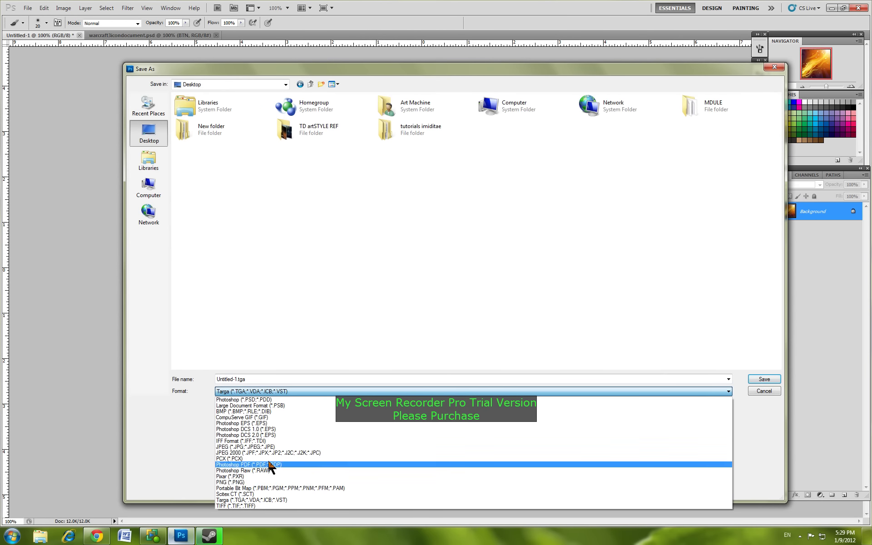
{"action": "left_click", "coordinate": [263, 492]}
{"action": "double_click", "coordinate": [256, 379]}
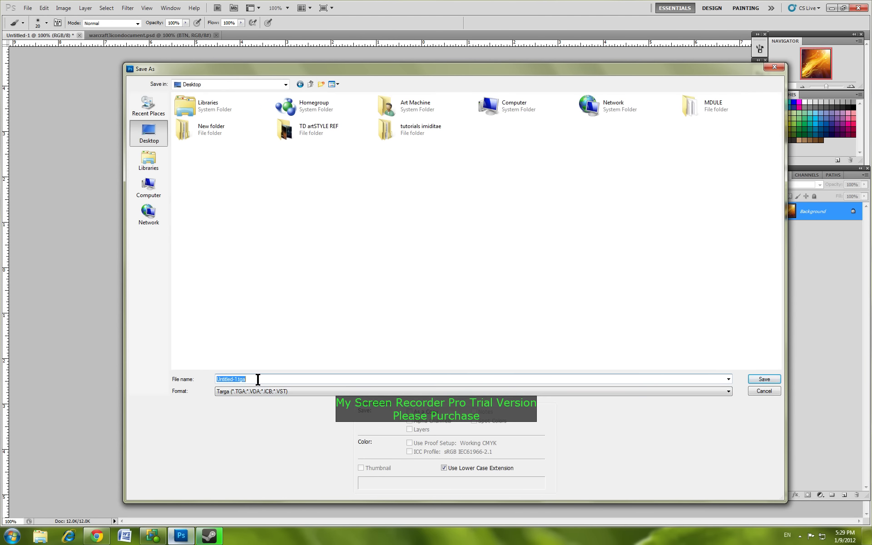
{"action": "type", "text": "BTN_CR_Flamez"}
{"action": "left_click", "coordinate": [770, 380]}
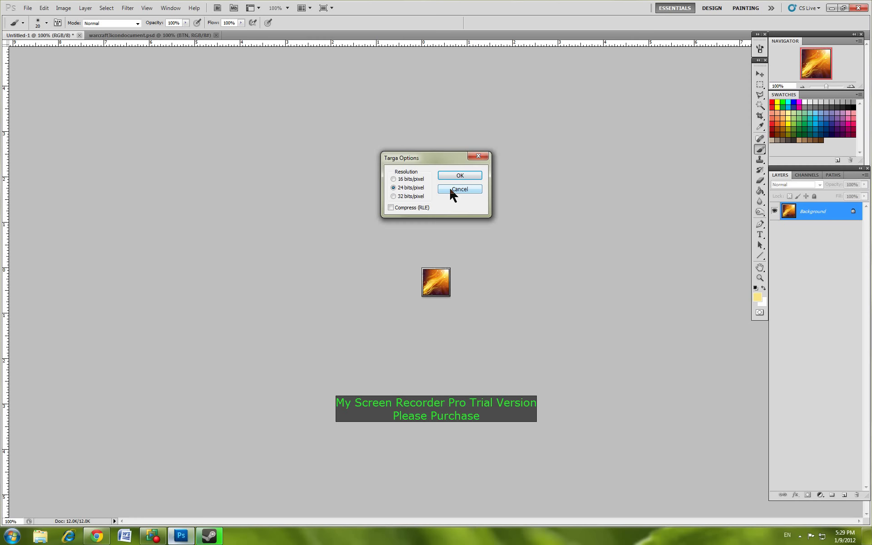
{"action": "left_click", "coordinate": [412, 198]}
{"action": "left_click", "coordinate": [457, 176]}
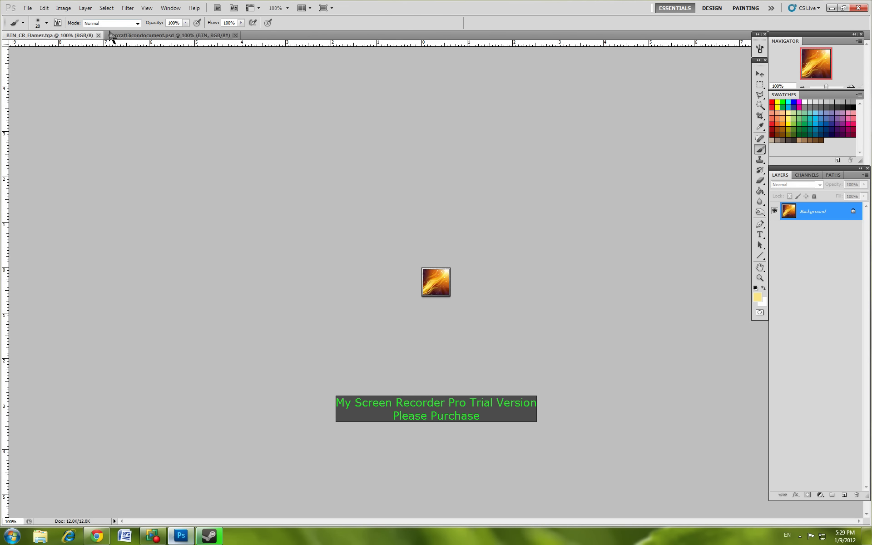
- Copy the DISBTN border from the template, paste it onto BTN_CR_Flamez, and merge both layers
{"action": "left_click", "coordinate": [126, 37]}
{"action": "left_click", "coordinate": [822, 262]}
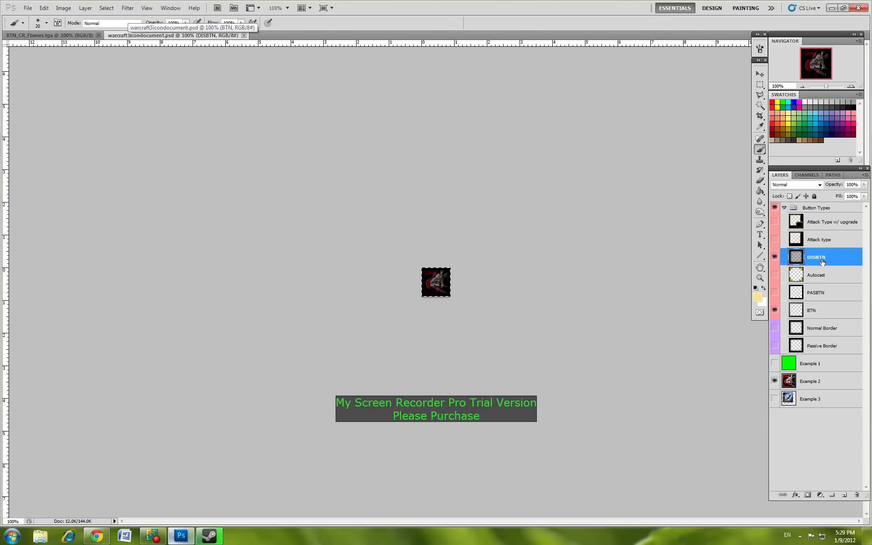
{"action": "left_click", "coordinate": [44, 8]}
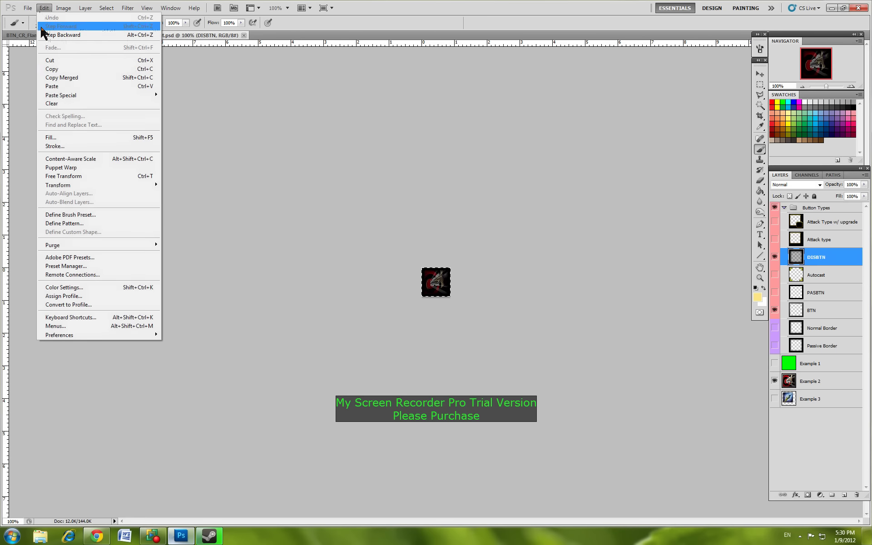
{"action": "left_click", "coordinate": [52, 70]}
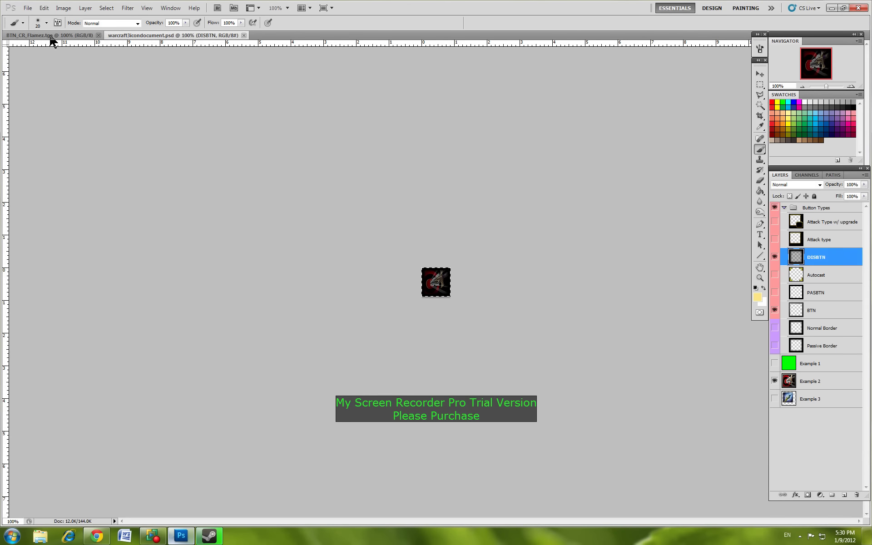
{"action": "left_click", "coordinate": [53, 36]}
{"action": "left_click", "coordinate": [43, 7]}
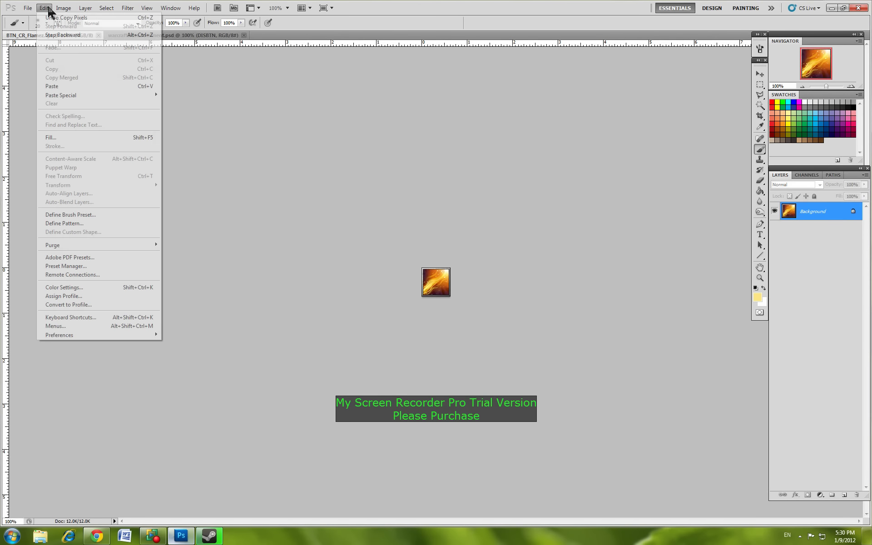
{"action": "left_click", "coordinate": [54, 84]}
{"action": "left_click", "coordinate": [829, 229], "text": "shift"}
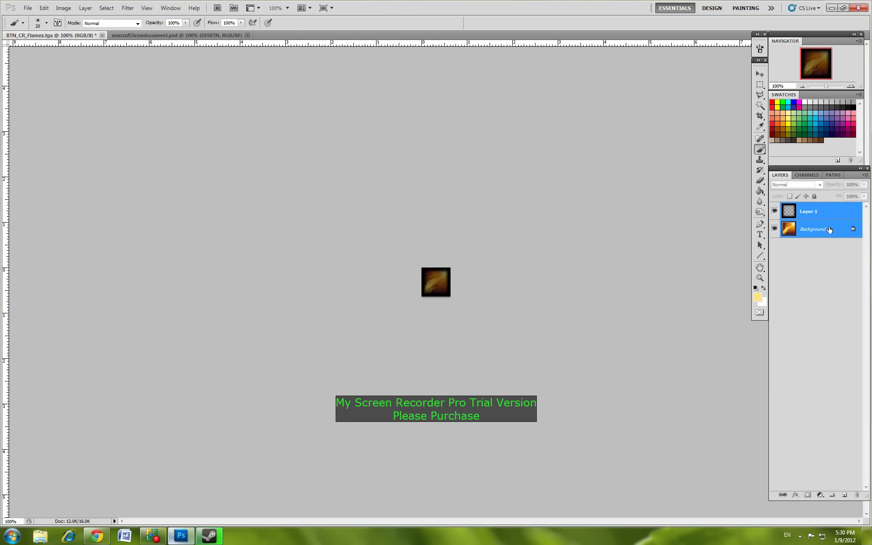
{"action": "key", "text": "ctrl+e"}
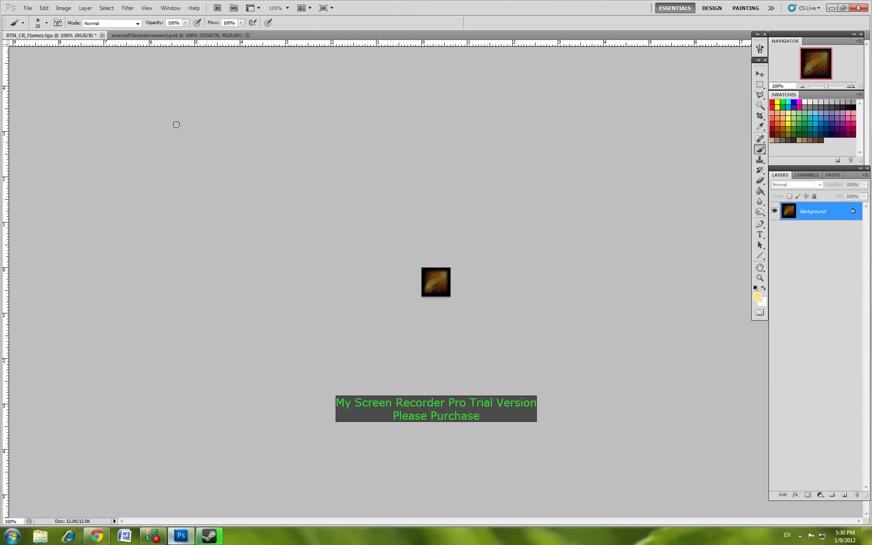
- Save a copy as DISBTN_CR_Flamez.tga by adding the DIS prefix, keeping the Targa options
{"action": "left_click", "coordinate": [27, 8]}
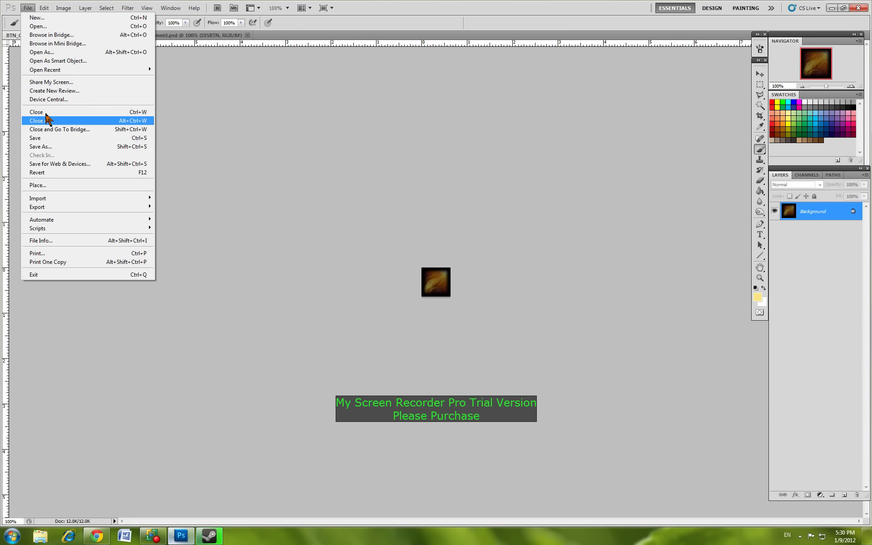
{"action": "left_click", "coordinate": [47, 148]}
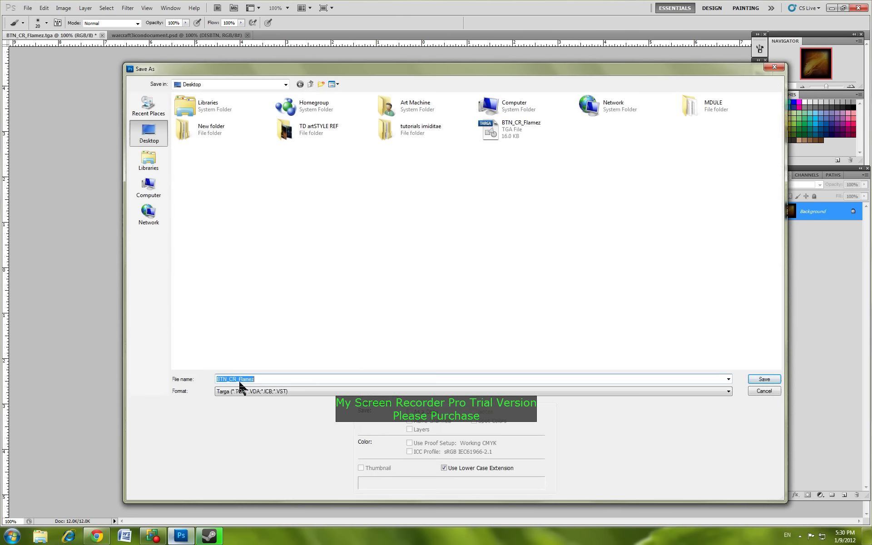
{"action": "left_click", "coordinate": [217, 379]}
{"action": "type", "text": "D"}
{"action": "type", "text": "IS"}
{"action": "key", "text": "Return"}
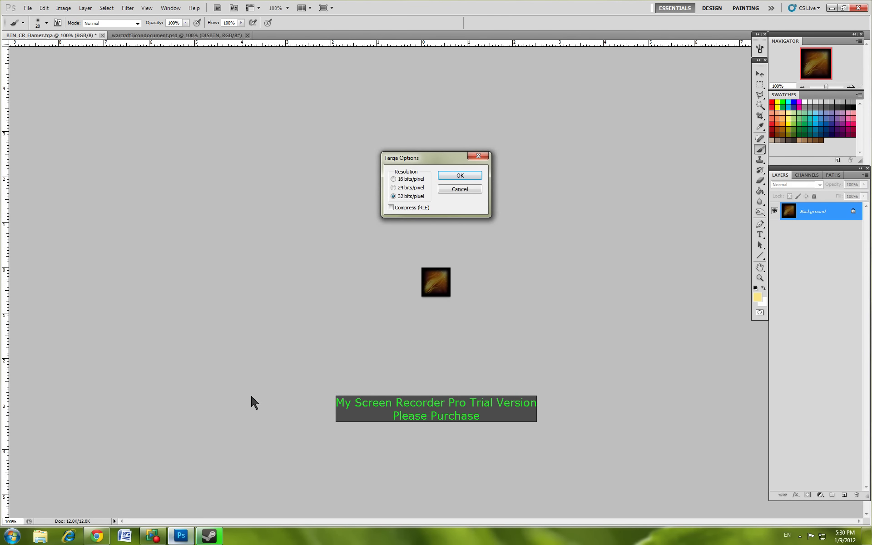
{"action": "left_click", "coordinate": [447, 176]}
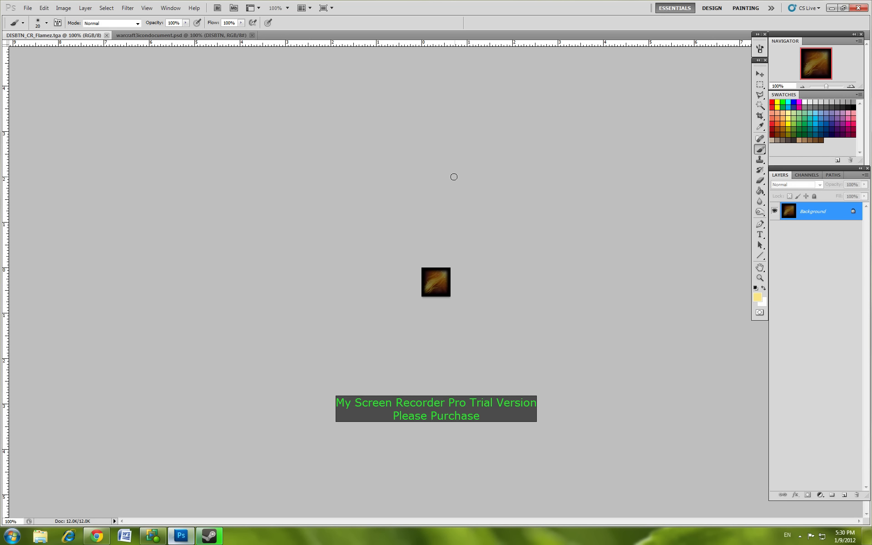
- Minimize Photoshop and open the Pictures library in a maximized file browser
{"action": "left_click", "coordinate": [831, 8]}
{"action": "left_click", "coordinate": [40, 536]}
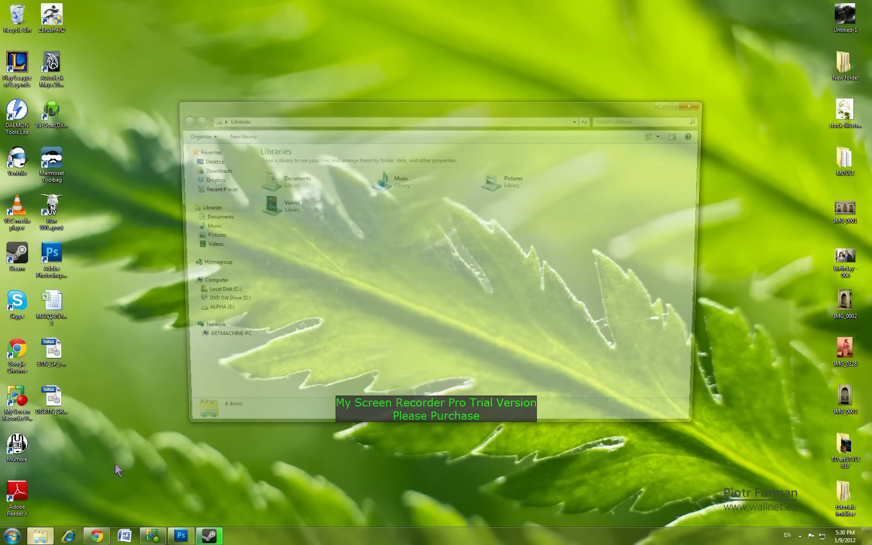
{"action": "double_click", "coordinate": [430, 108]}
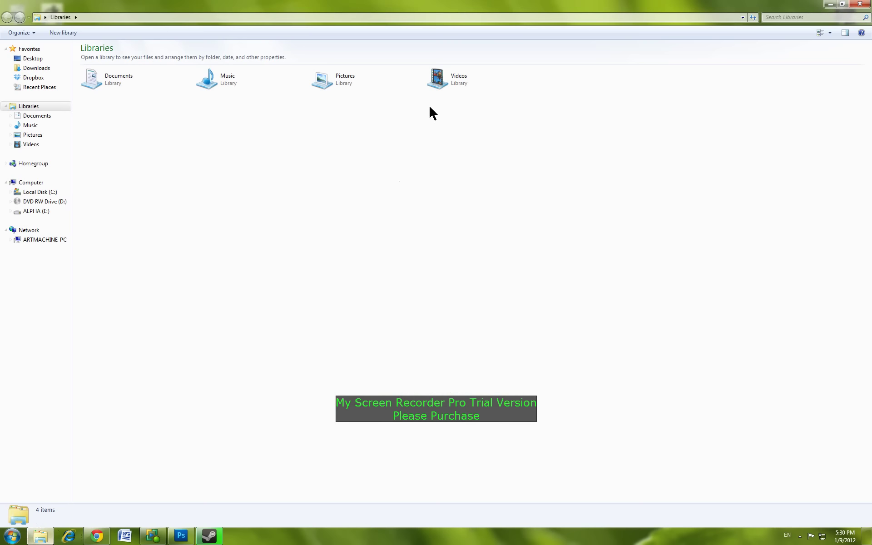
{"action": "double_click", "coordinate": [323, 85]}
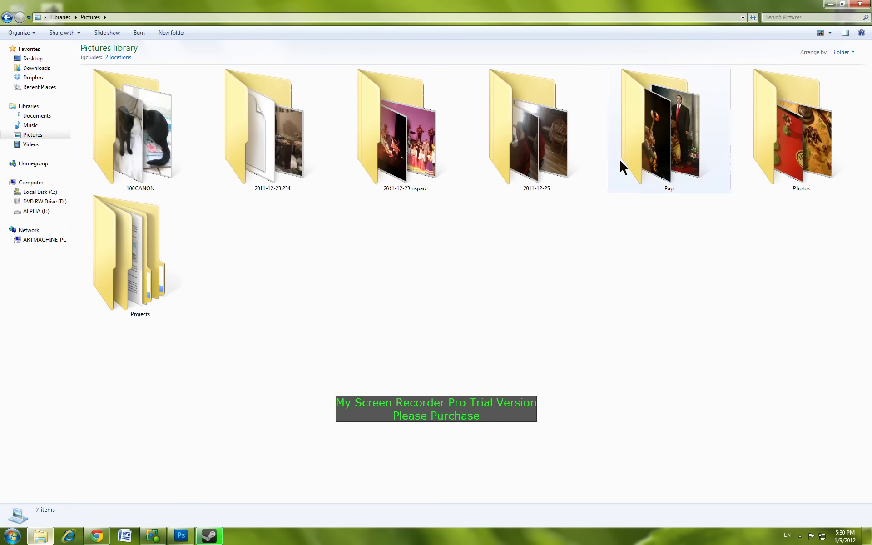
- Go through Projects > Iconsz > Wc3_Image_Extractor_II and launch Wc3 Image Extractor II
{"action": "double_click", "coordinate": [154, 219]}
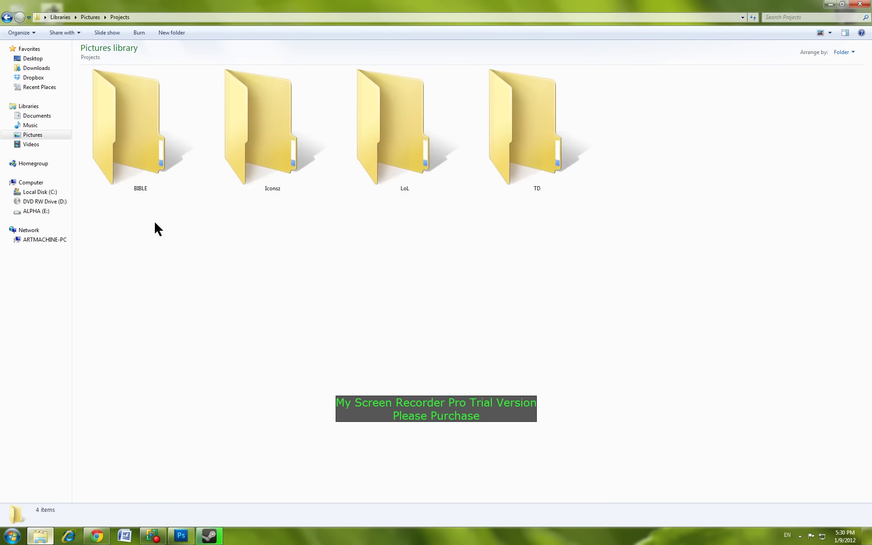
{"action": "double_click", "coordinate": [241, 173]}
{"action": "double_click", "coordinate": [259, 150]}
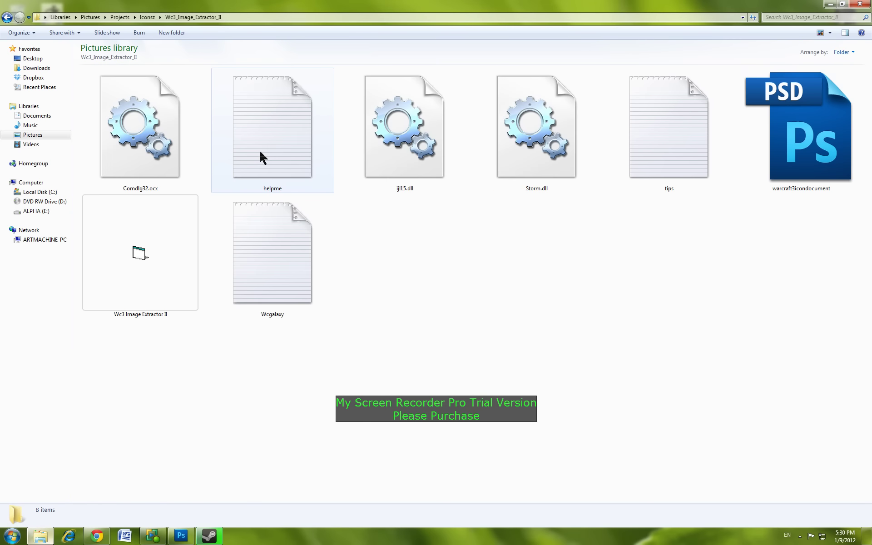
{"action": "left_click", "coordinate": [154, 237]}
{"action": "double_click", "coordinate": [154, 236]}
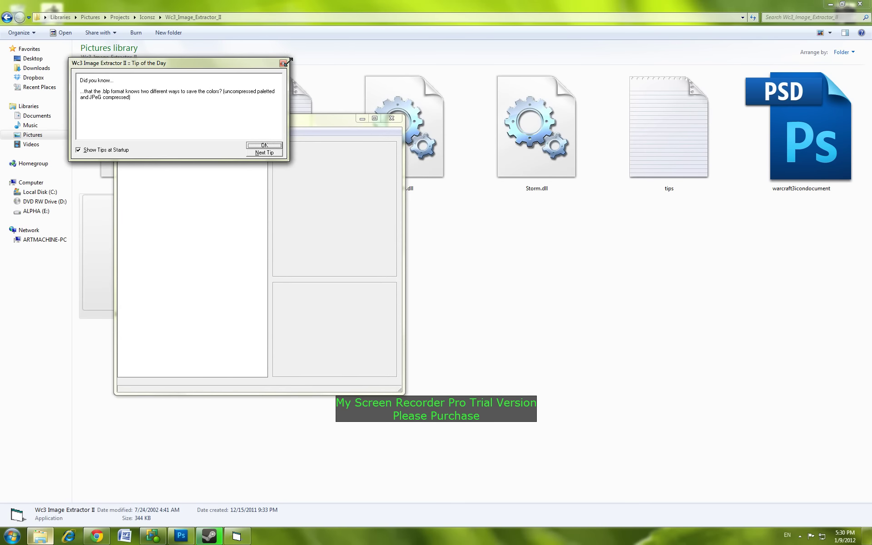
- Dismiss the tip and open DISBTN_CR_Flamez.tga, copying its file name first
{"action": "left_click", "coordinate": [268, 145]}
{"action": "left_click", "coordinate": [126, 131]}
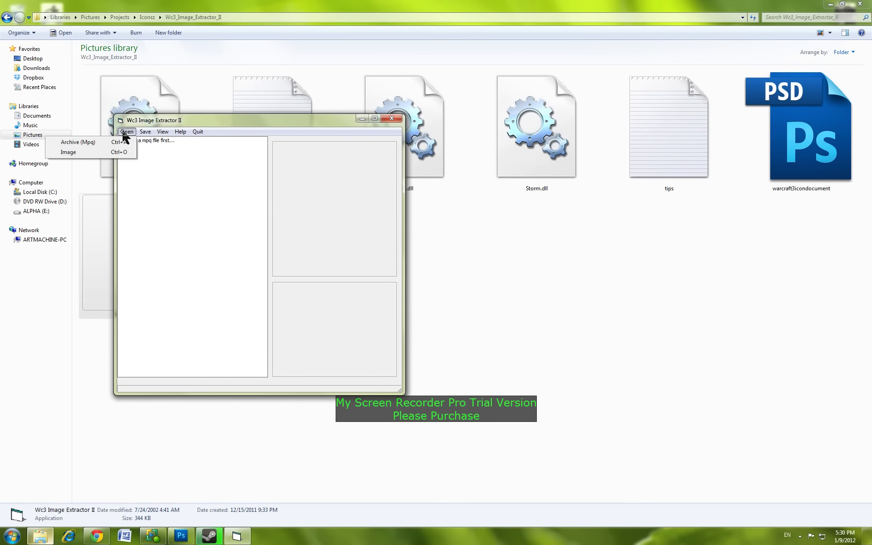
{"action": "left_click", "coordinate": [121, 152]}
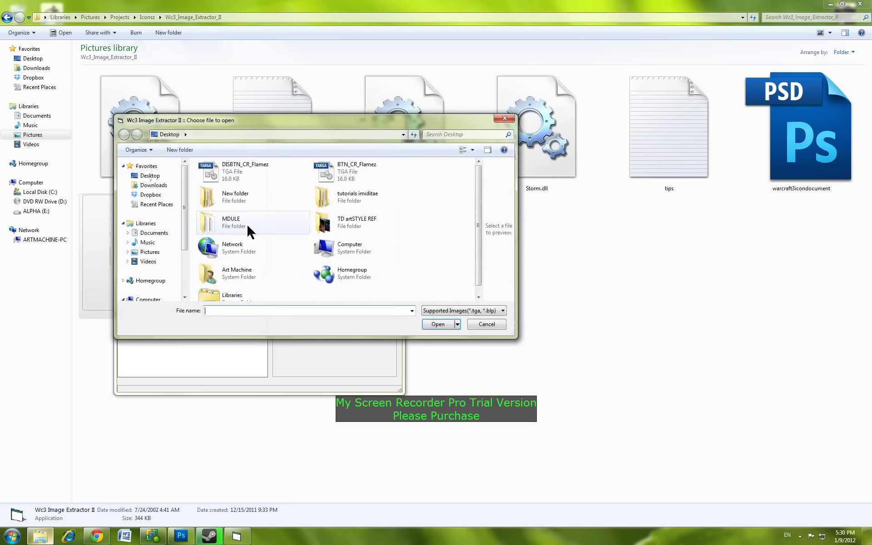
{"action": "left_click", "coordinate": [234, 182]}
{"action": "double_click", "coordinate": [239, 311]}
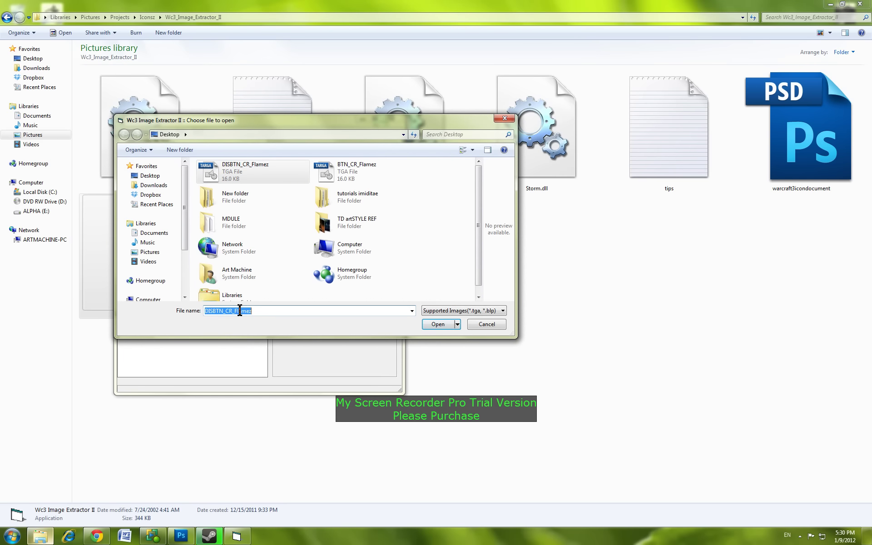
{"action": "right_click", "coordinate": [240, 311]}
{"action": "left_click", "coordinate": [208, 338]}
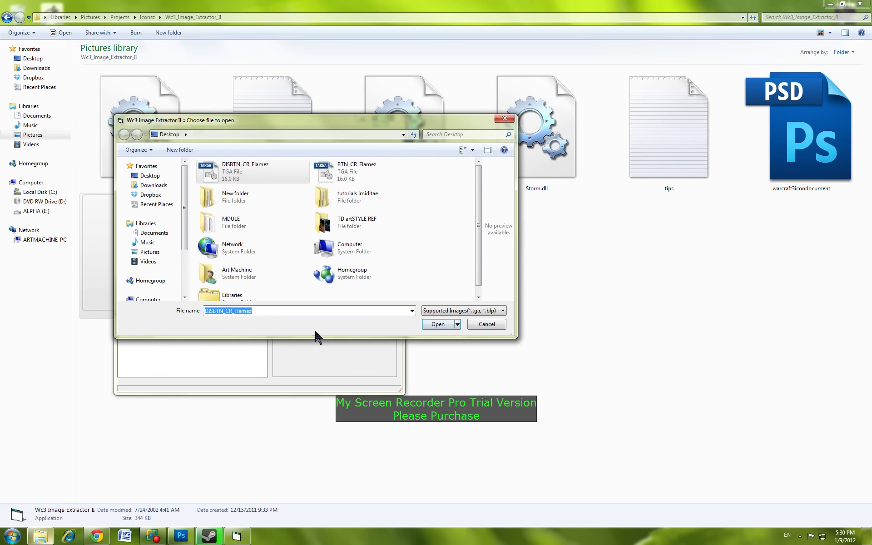
{"action": "left_click", "coordinate": [438, 325]}
- Save the image as BLP named DISBTN_CR_Flamez, accepting quality 75
{"action": "left_click", "coordinate": [145, 131]}
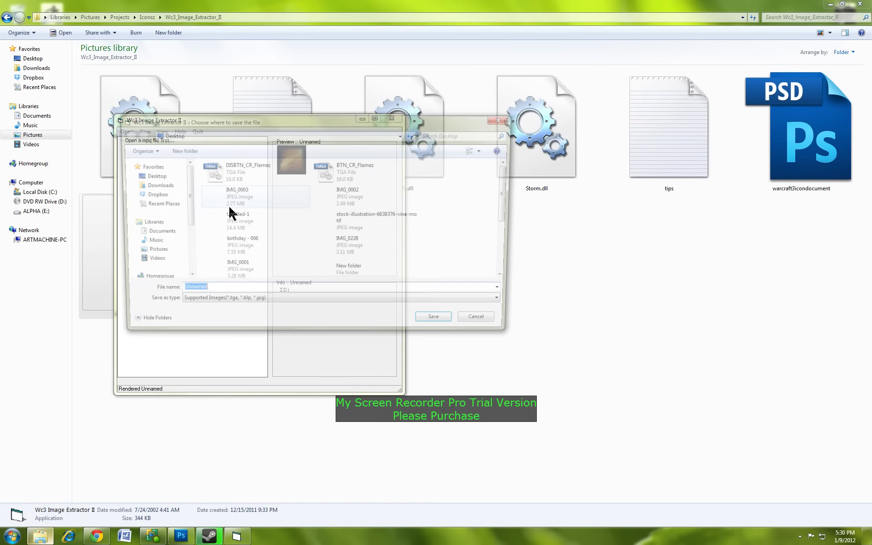
{"action": "left_click", "coordinate": [309, 304]}
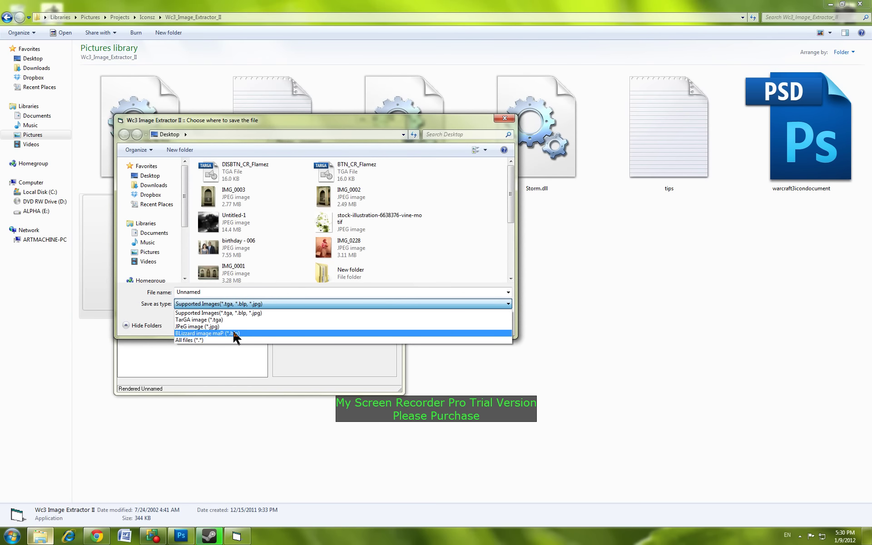
{"action": "left_click", "coordinate": [234, 333]}
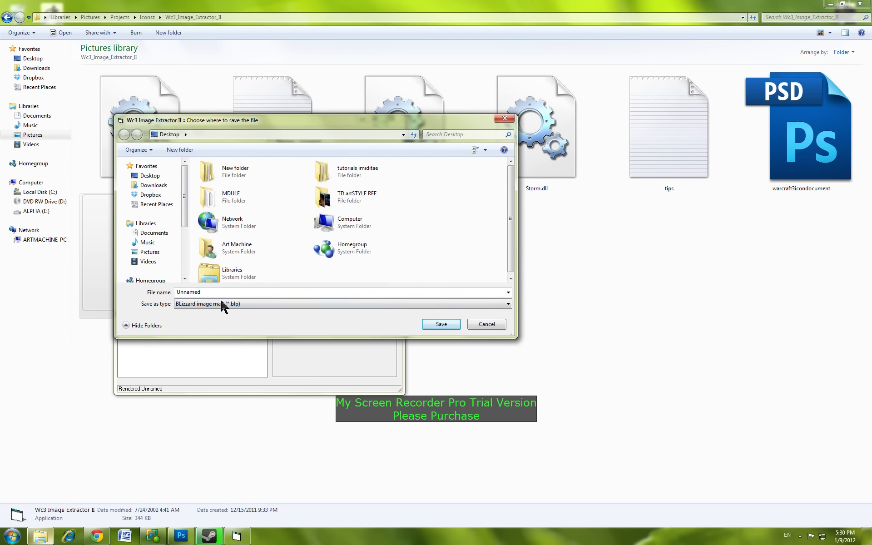
{"action": "right_click", "coordinate": [213, 292]}
{"action": "left_click", "coordinate": [190, 331]}
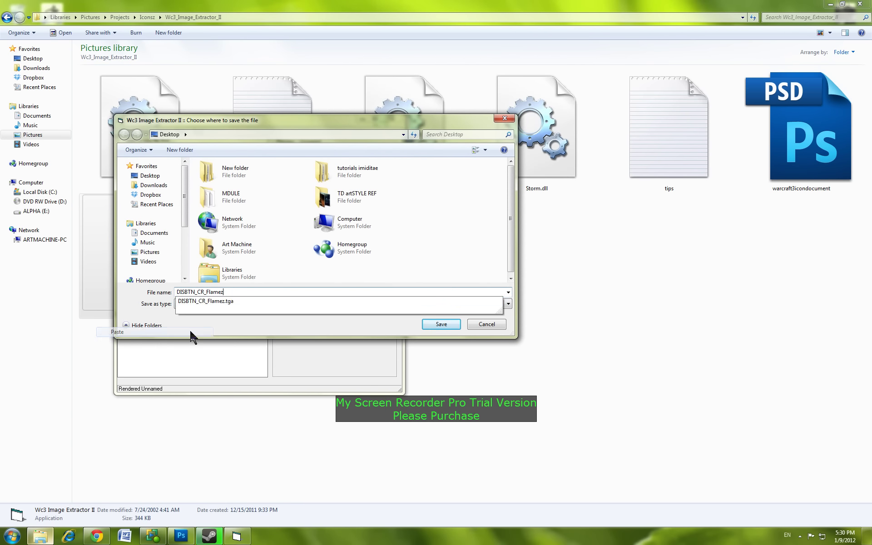
{"action": "left_click", "coordinate": [429, 327]}
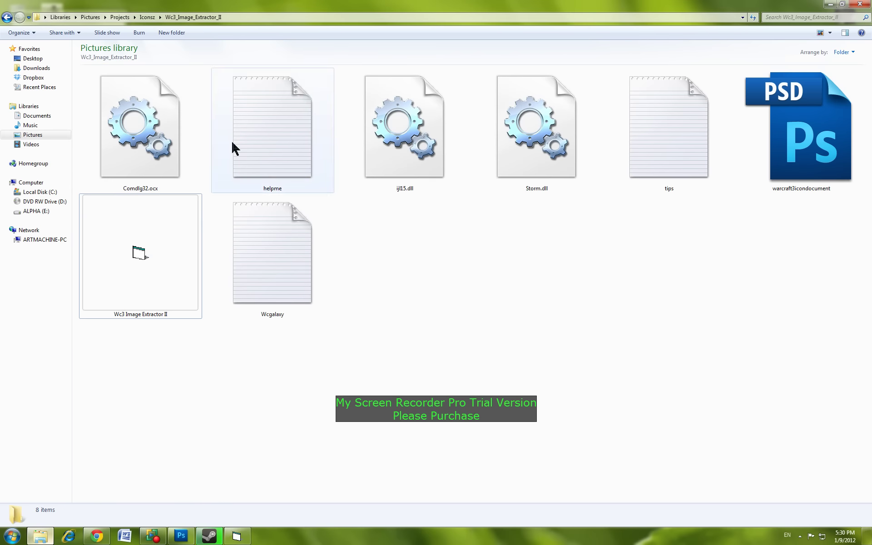
{"action": "left_click", "coordinate": [240, 536]}
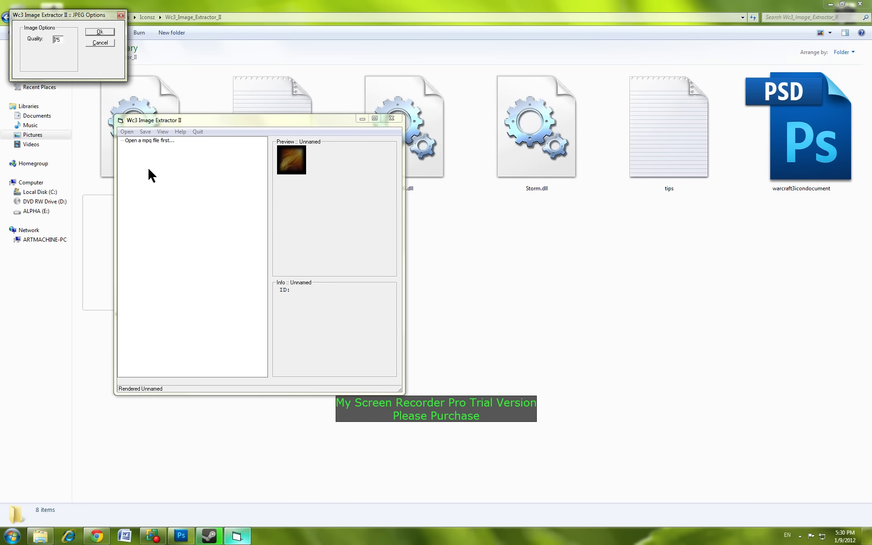
{"action": "left_click_drag", "start_coordinate": [86, 16], "coordinate": [175, 172]}
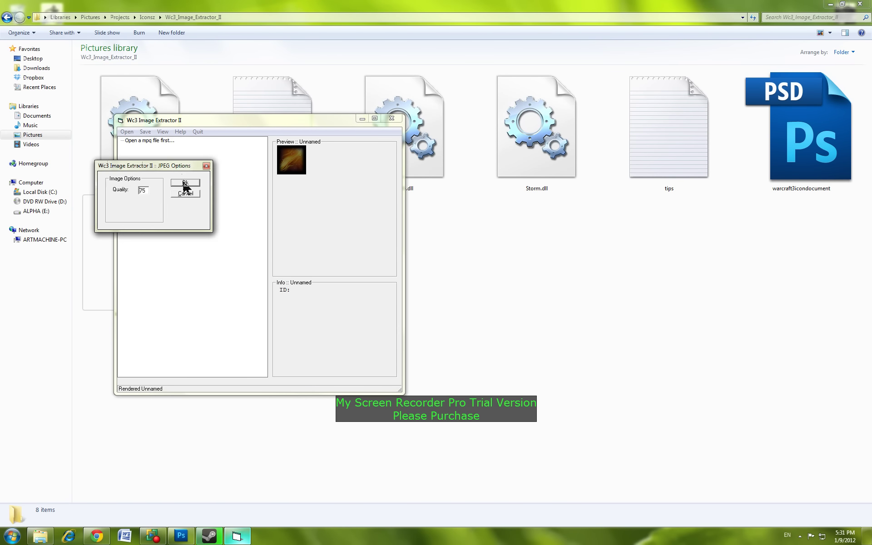
{"action": "left_click", "coordinate": [185, 183]}
{"action": "left_click", "coordinate": [127, 131]}
- Open BTN_CR_Flamez.tga as a single image, copying its file name first
{"action": "left_click", "coordinate": [130, 152]}
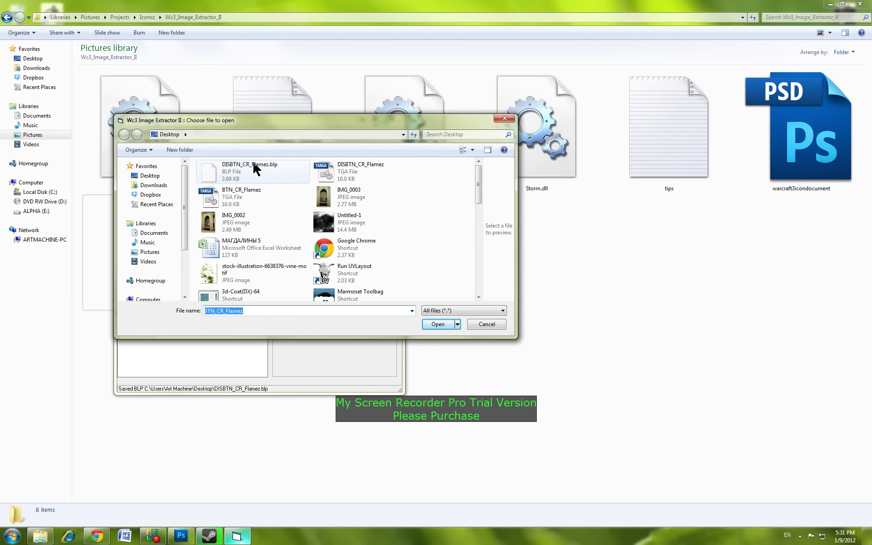
{"action": "left_click", "coordinate": [236, 196]}
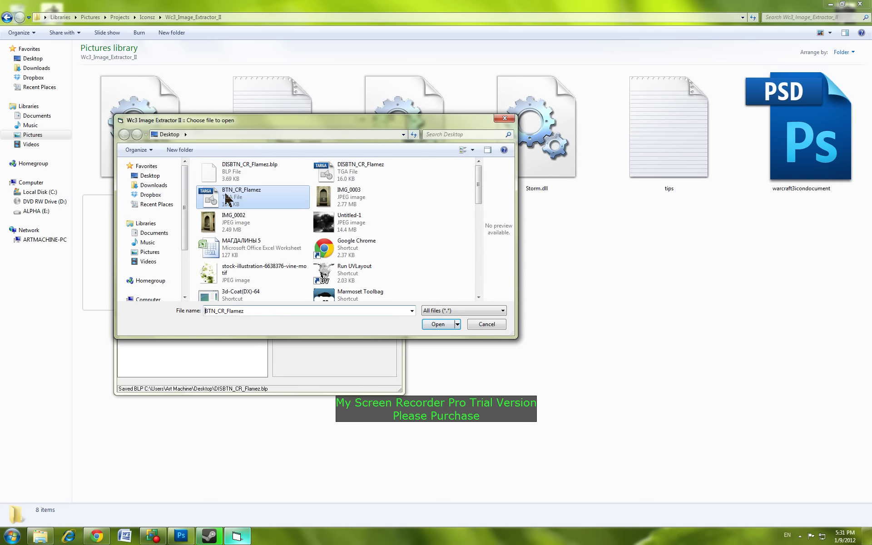
{"action": "double_click", "coordinate": [247, 311]}
{"action": "right_click", "coordinate": [214, 310]}
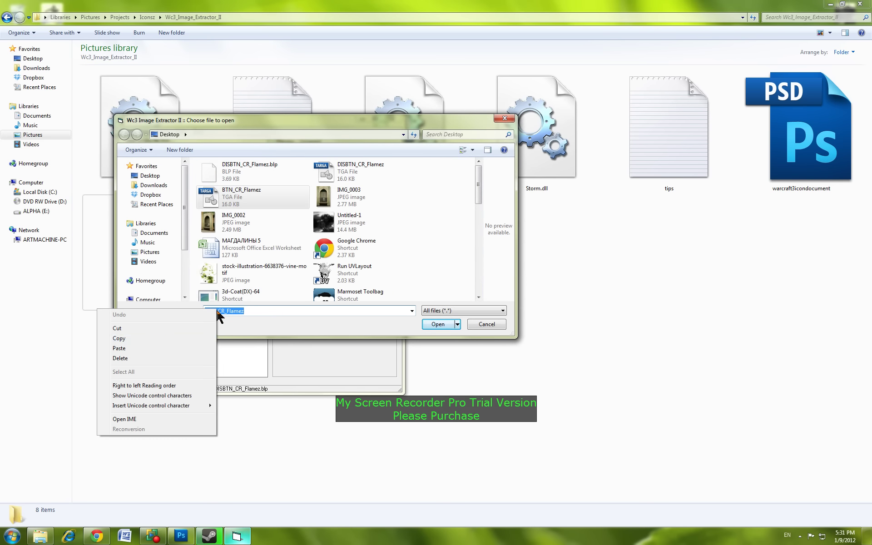
{"action": "left_click", "coordinate": [181, 337]}
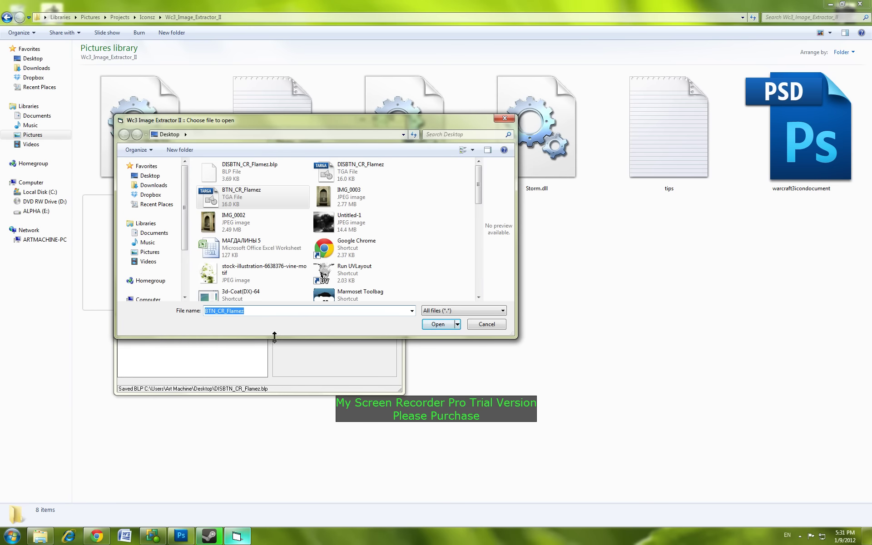
{"action": "left_click", "coordinate": [438, 325]}
- Save the image as BTN_CR_Flamez.blp, accepting the default quality setting
{"action": "left_click", "coordinate": [146, 131]}
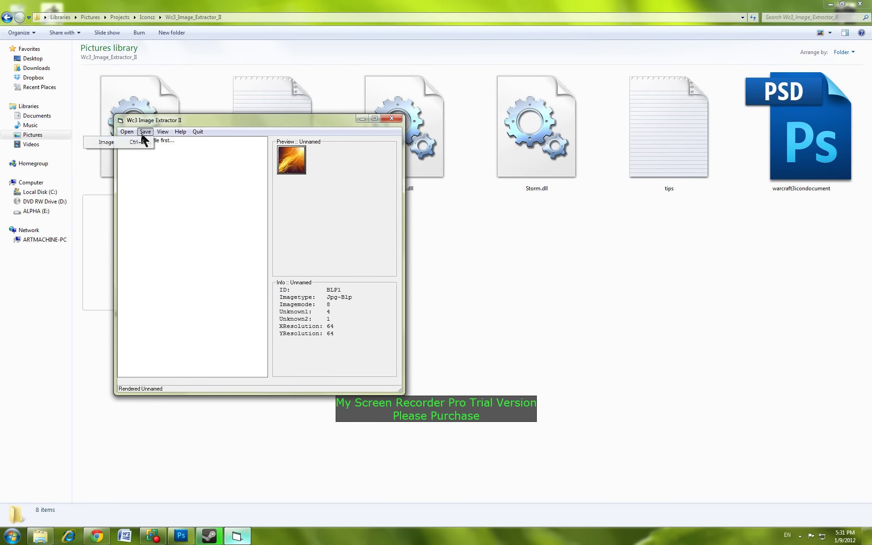
{"action": "left_click", "coordinate": [139, 144]}
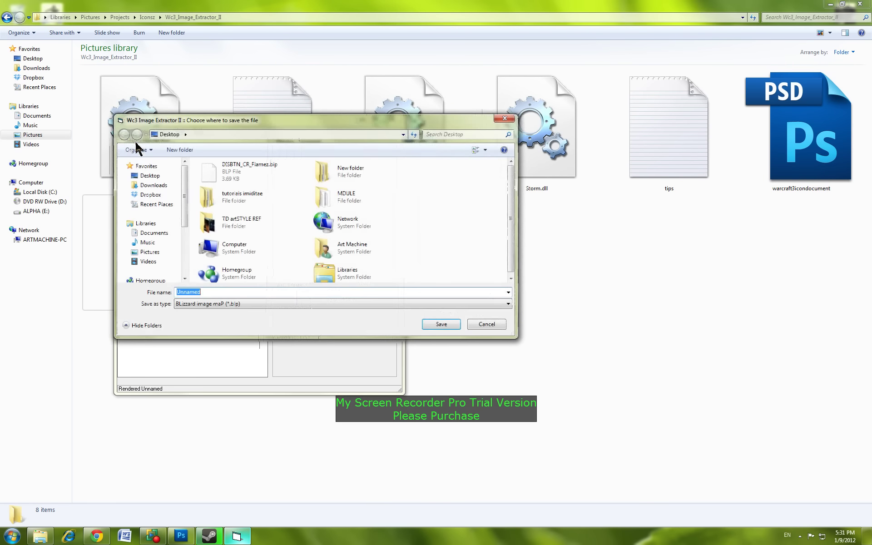
{"action": "right_click", "coordinate": [193, 293]}
{"action": "left_click", "coordinate": [155, 332]}
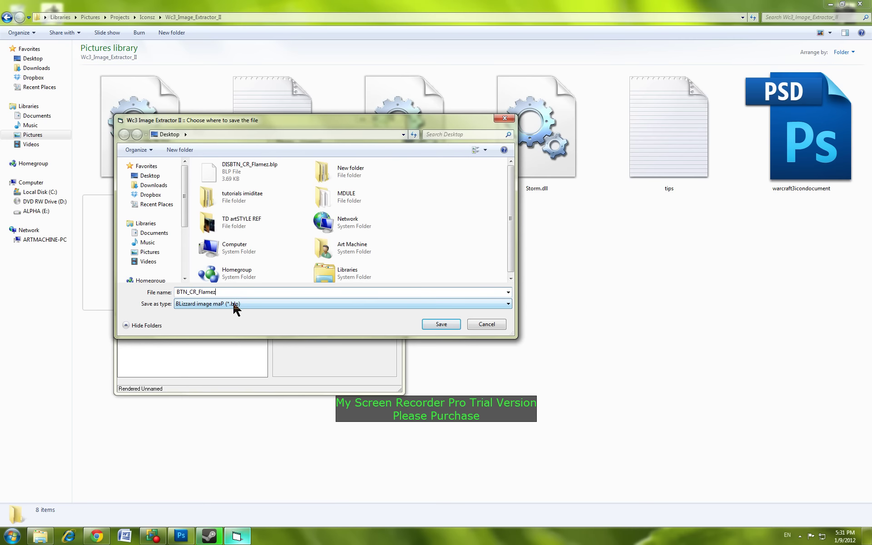
{"action": "left_click", "coordinate": [449, 325]}
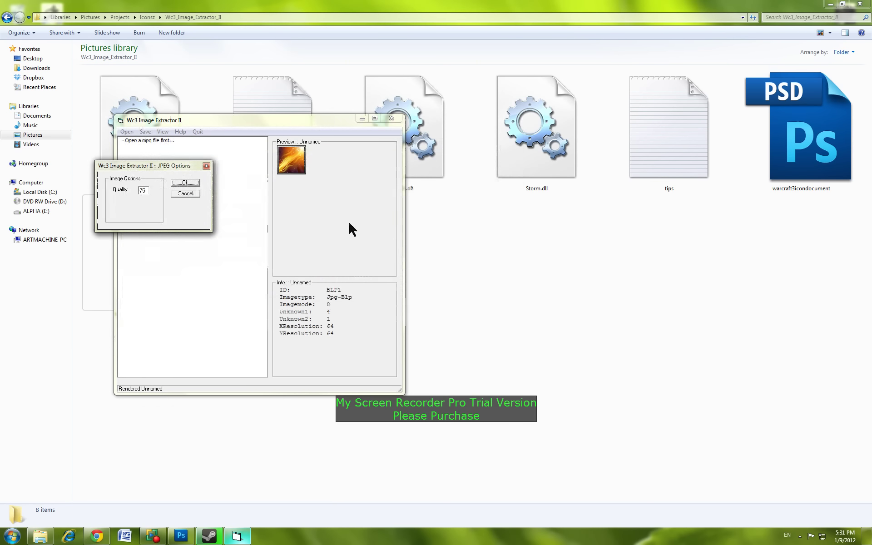
{"action": "left_click", "coordinate": [195, 188]}
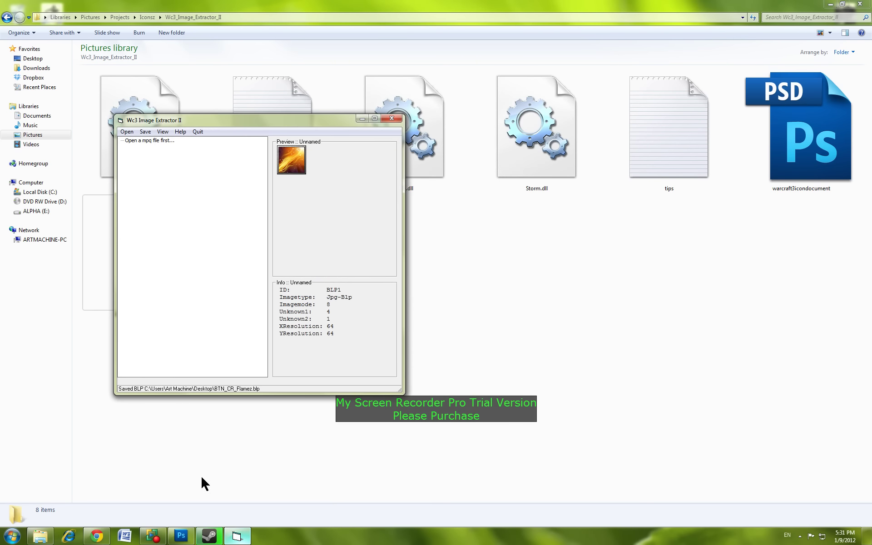
{"action": "left_click", "coordinate": [172, 511]}
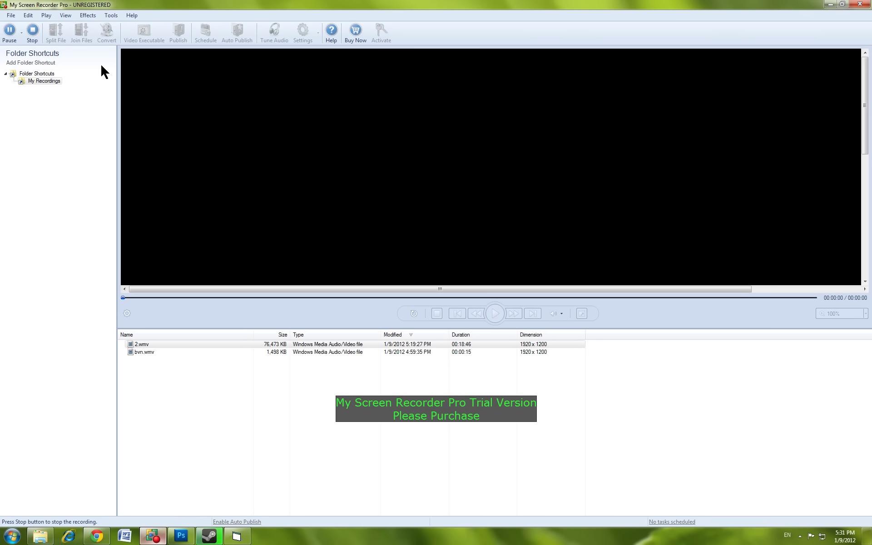